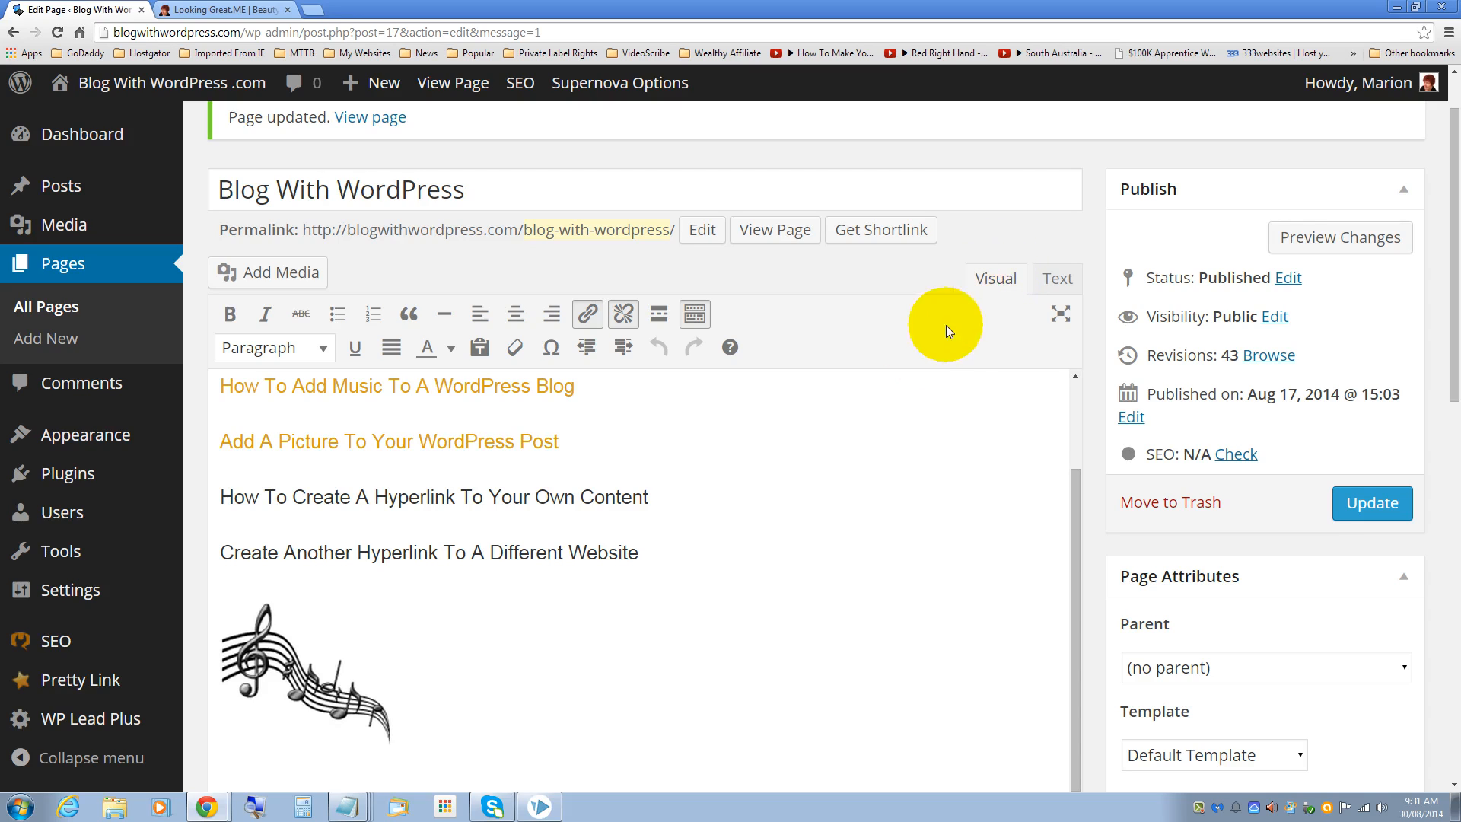
- Select the line 'How To Create A Hyperlink To Your Own Content' for linking
drag(649, 497, 219, 497)
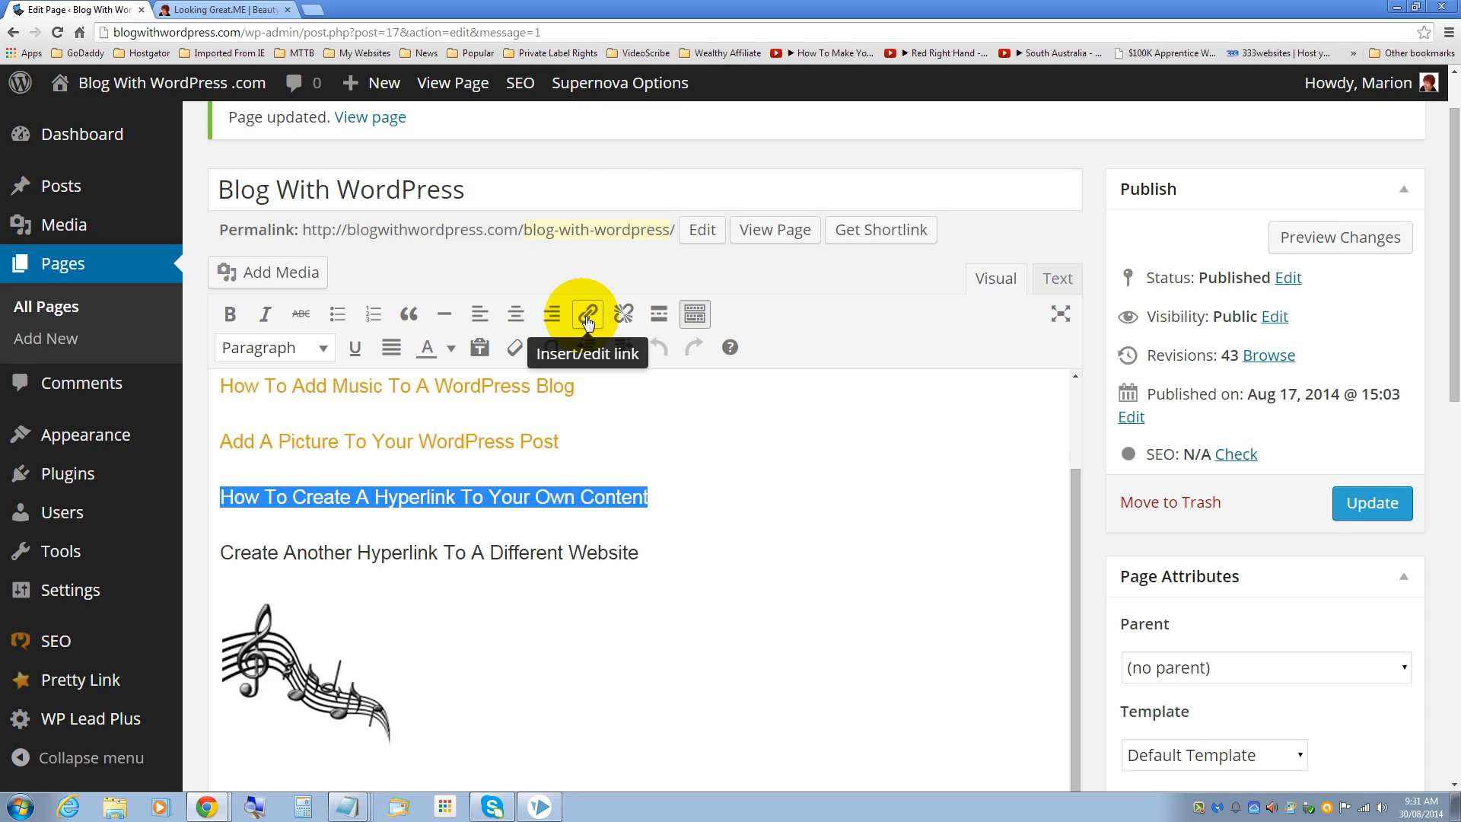
- Link the selected line to the Make Money Online From Home post, opening in a new tab
click(588, 317)
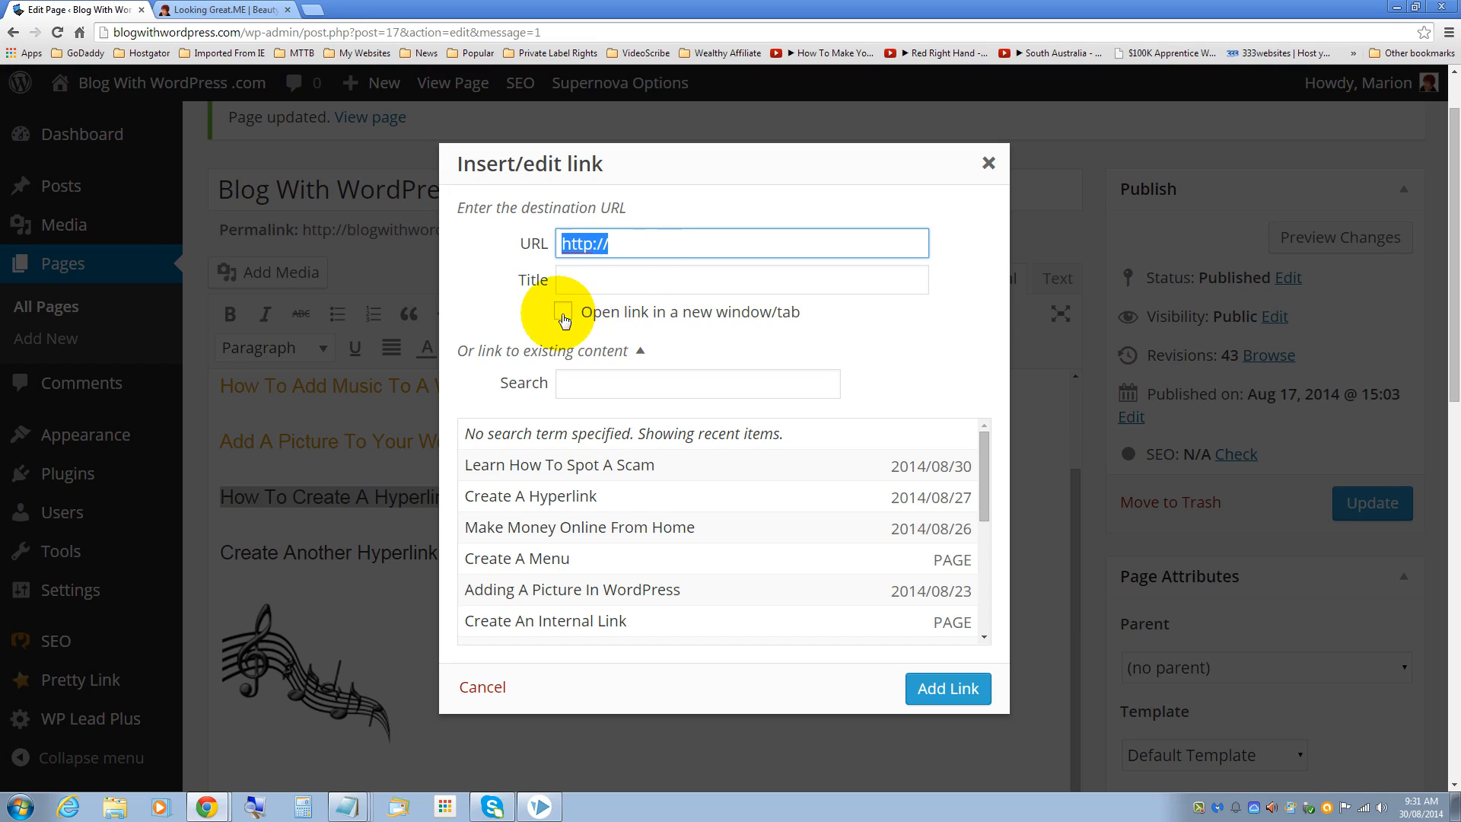
click(563, 314)
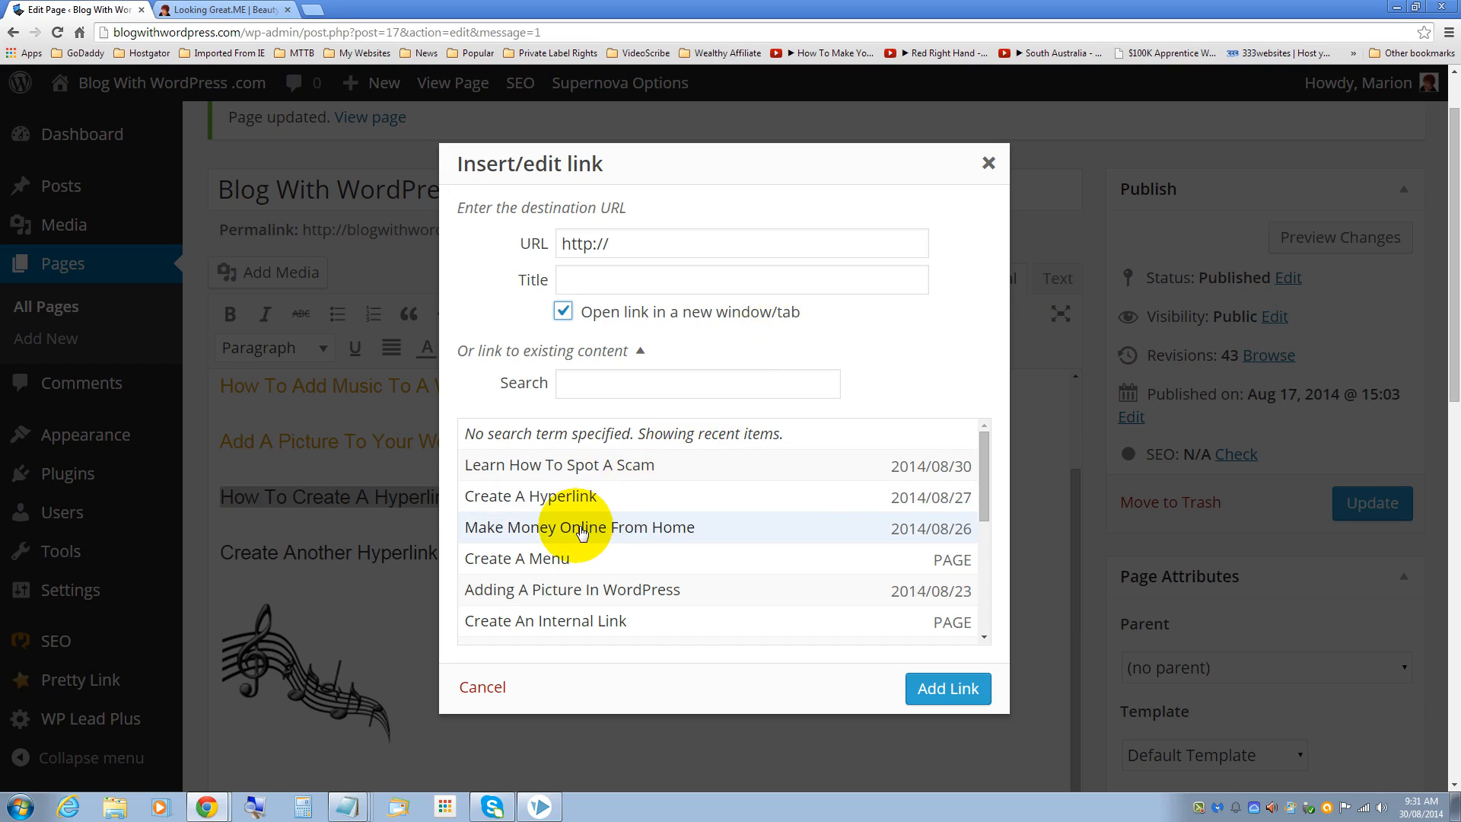
click(582, 532)
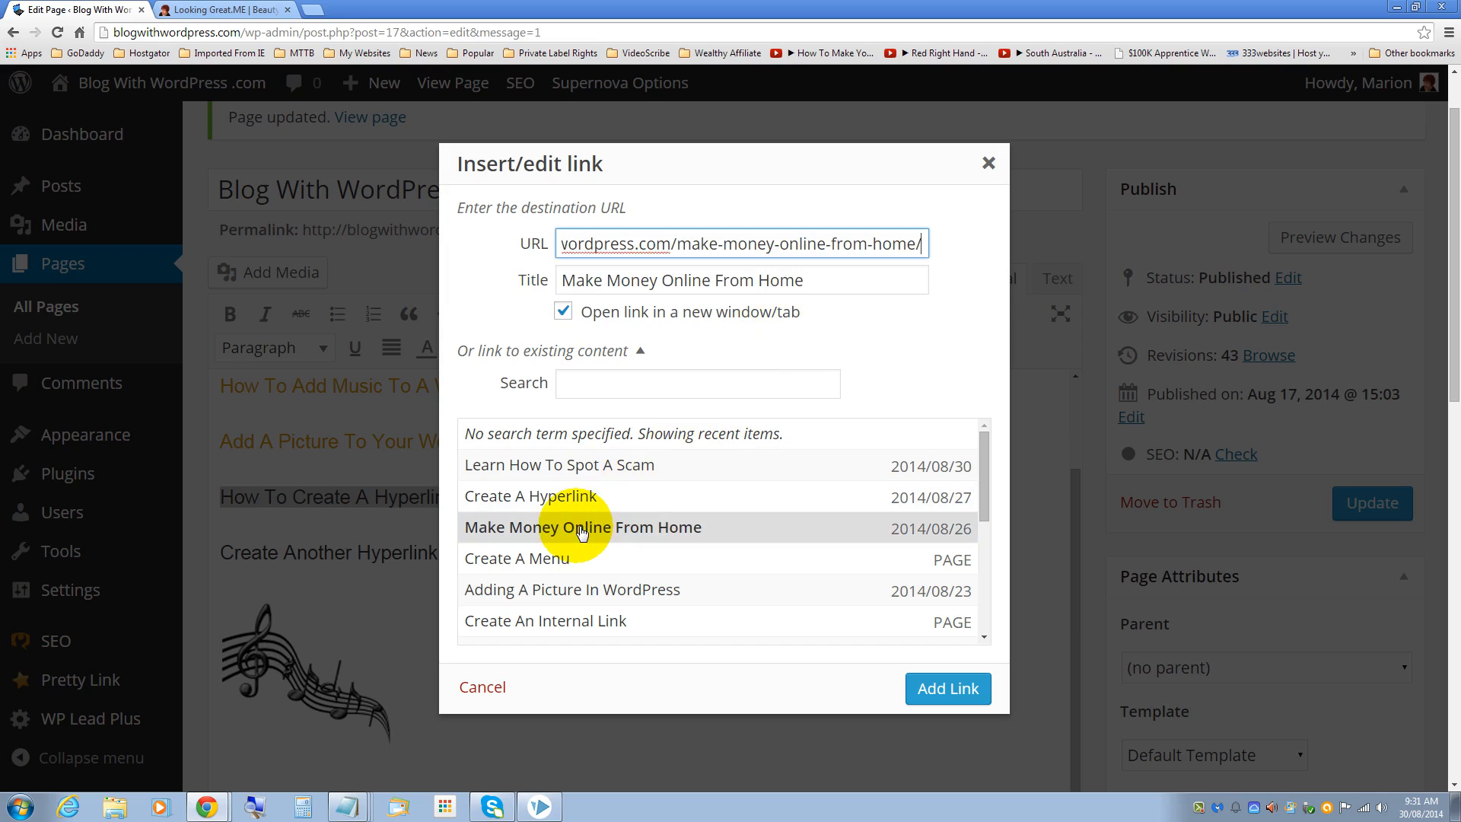
click(947, 689)
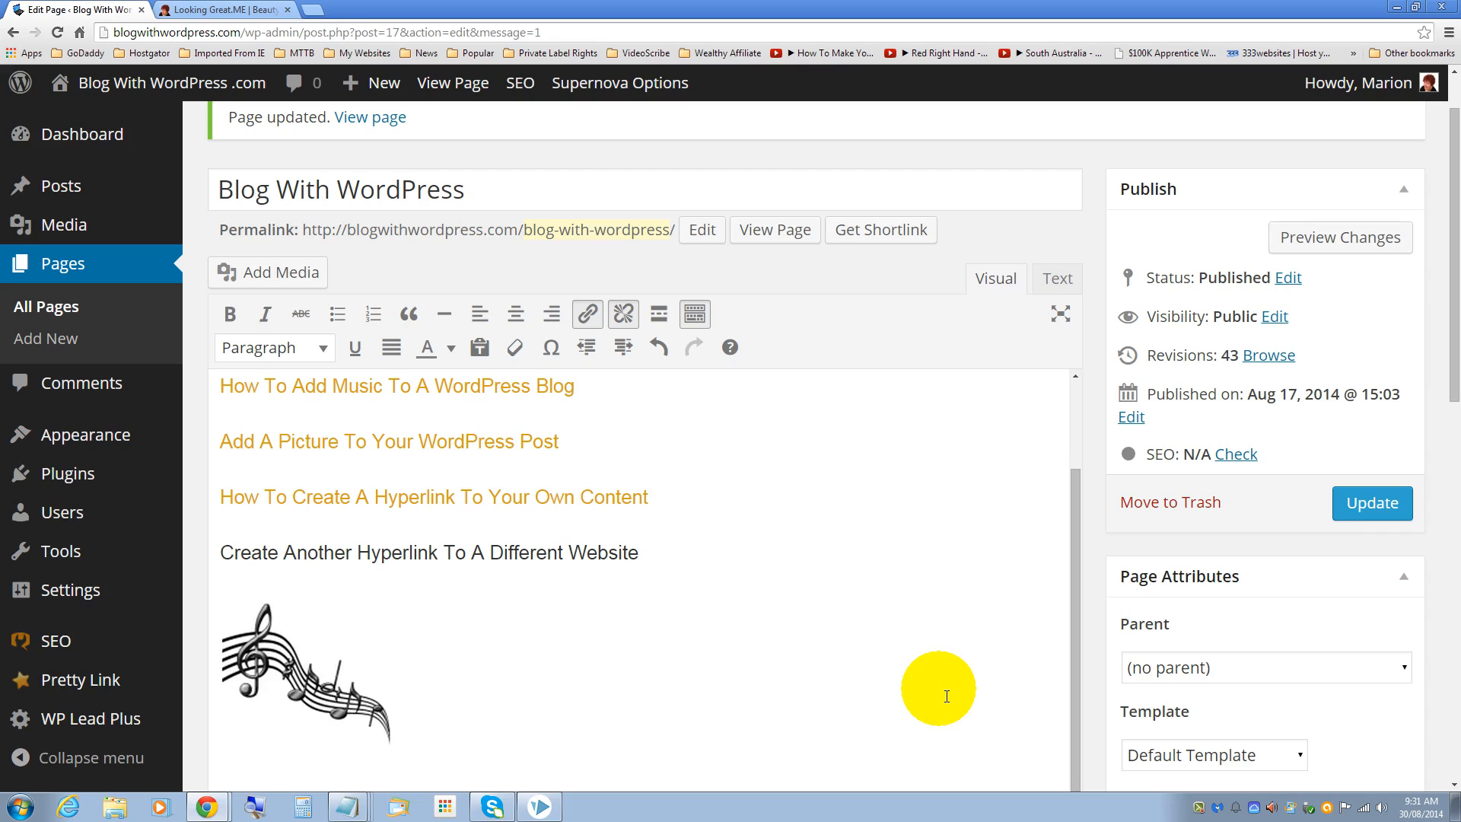
- Update the page and bring up the options to view the live page
click(1376, 504)
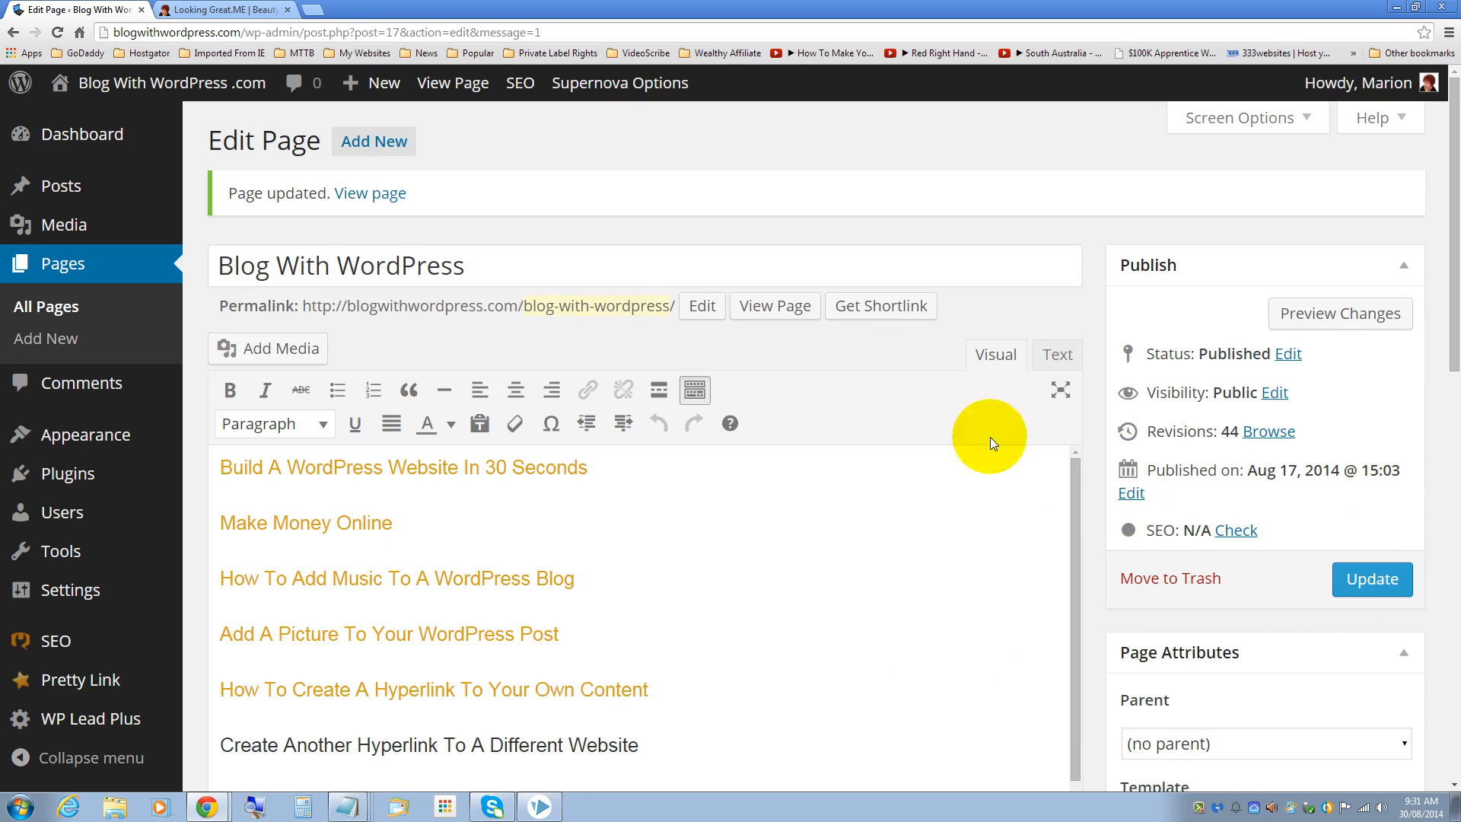
right_click(771, 310)
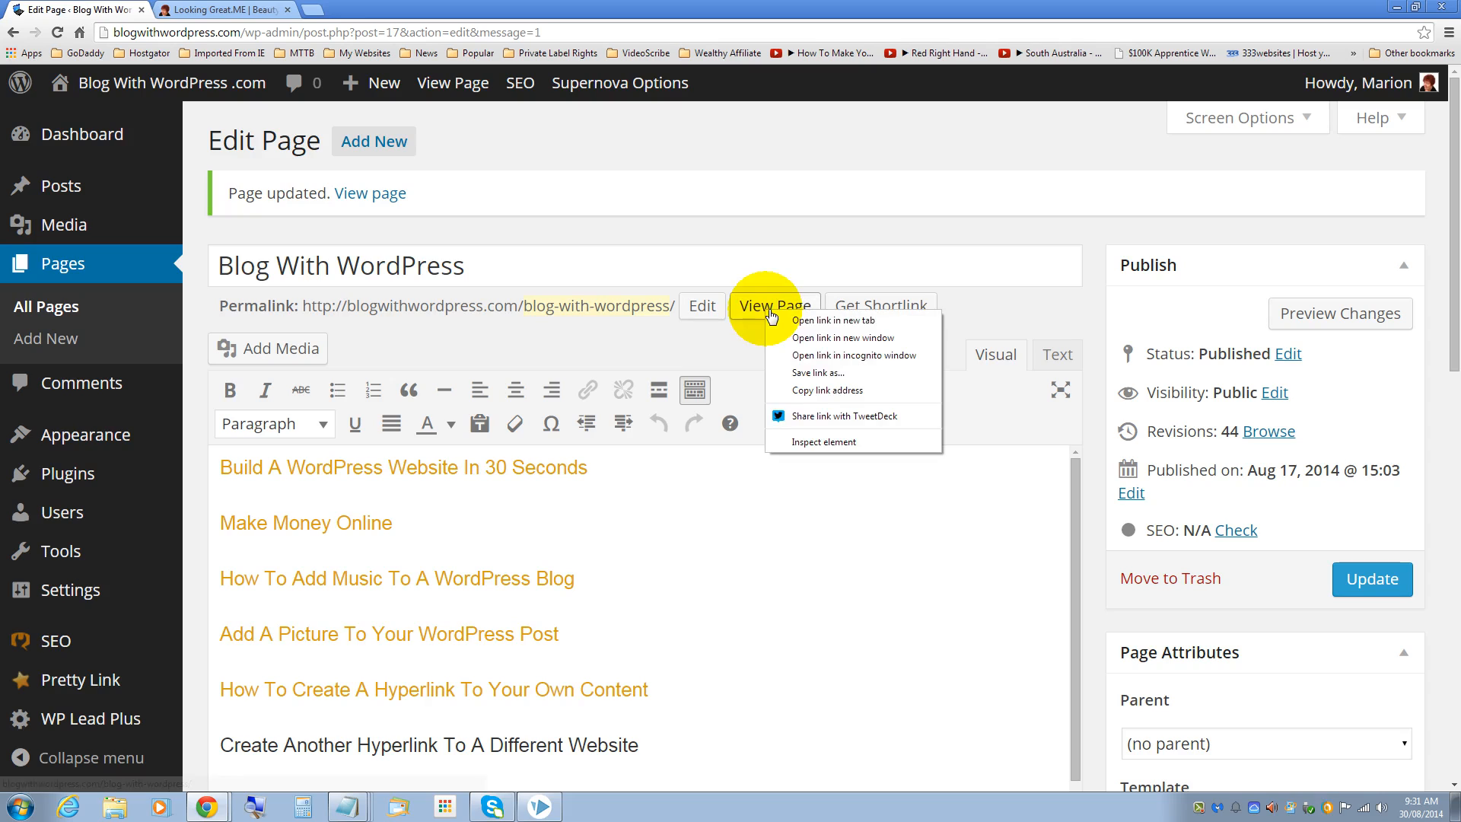
- Test the new link on the live page, close the extra tabs and return to the editor
click(829, 322)
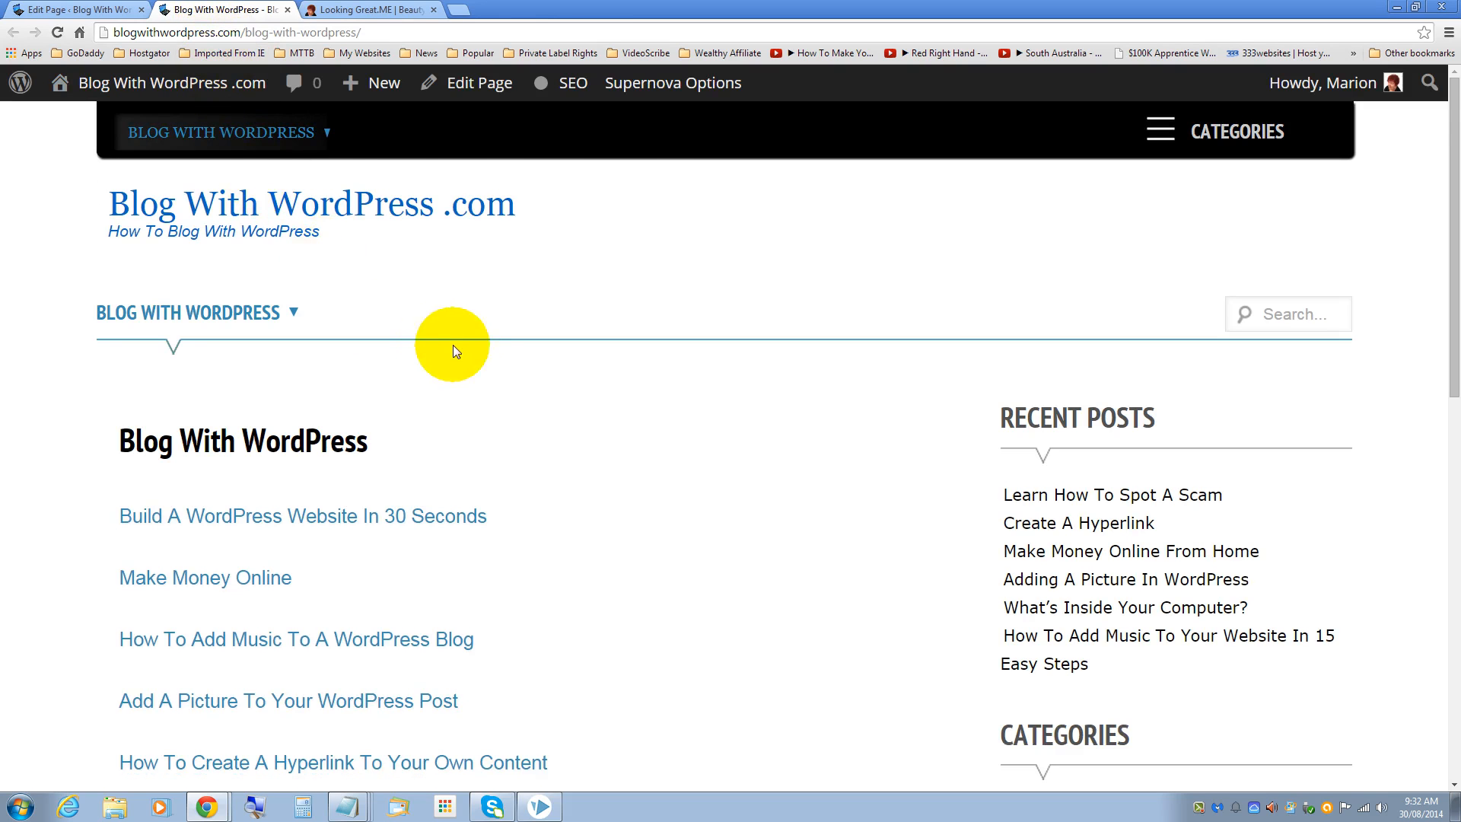
scroll(462, 347, down, 3)
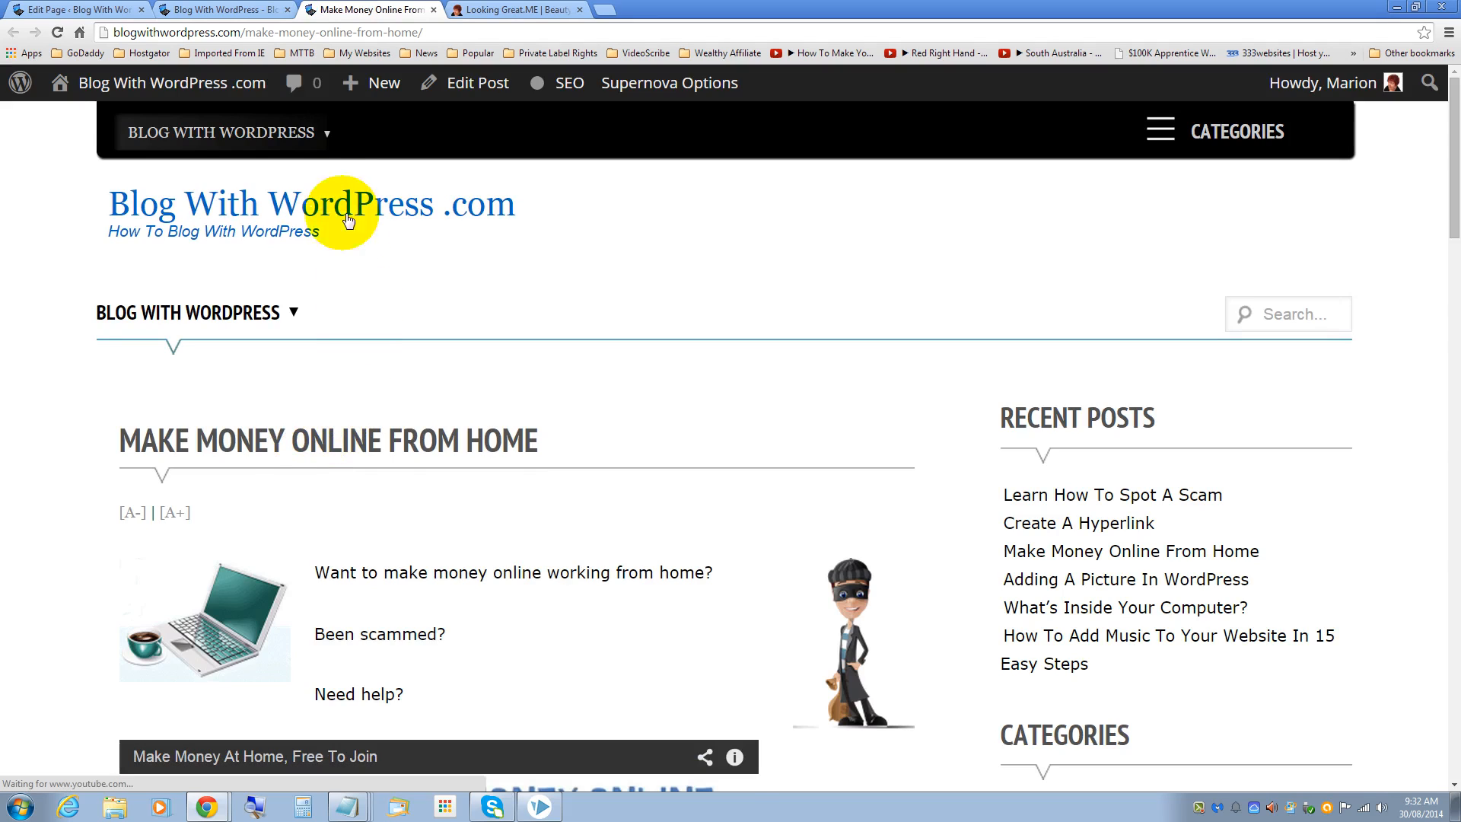
click(435, 15)
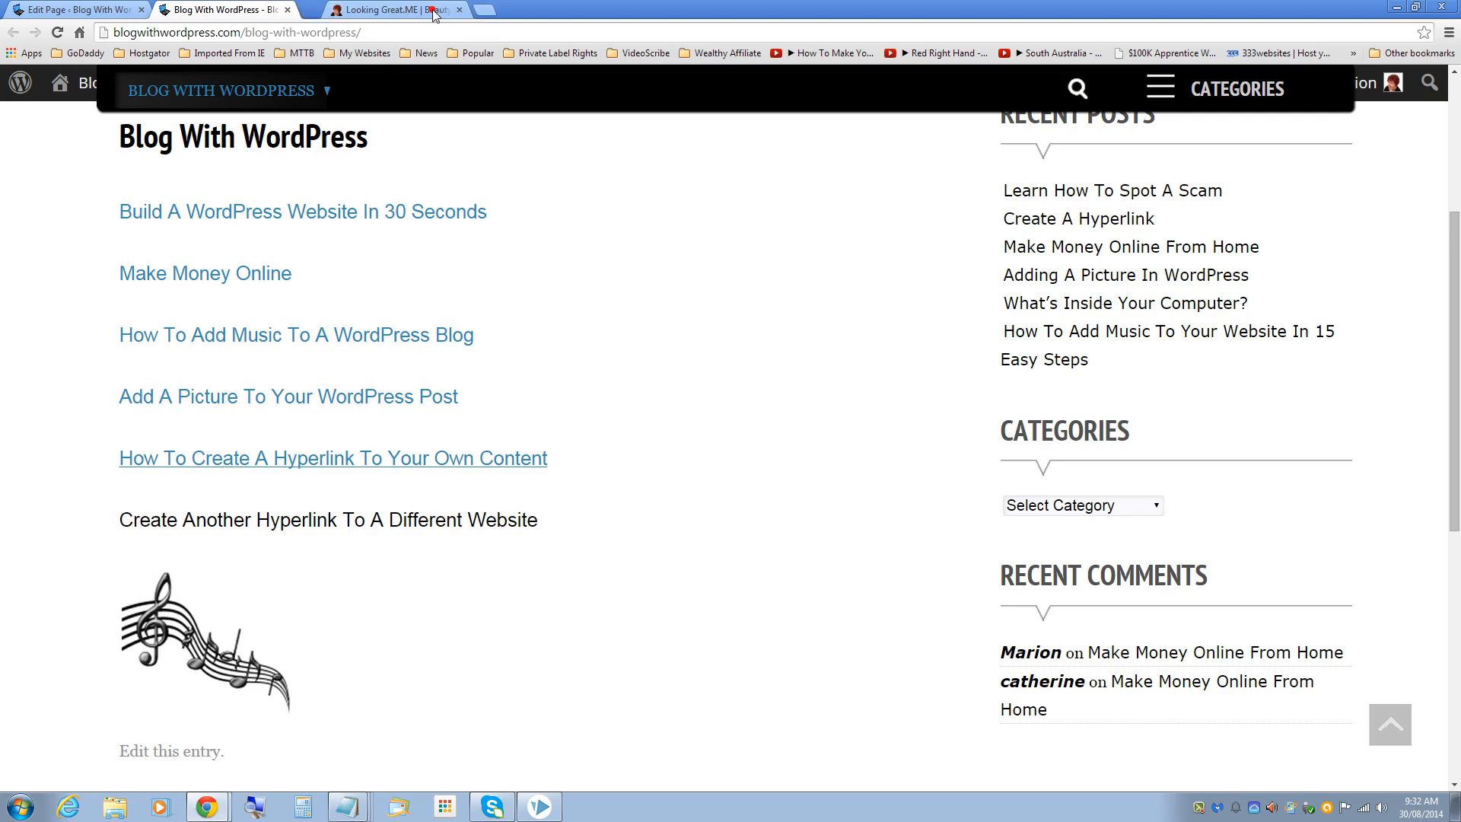
click(290, 11)
click(79, 10)
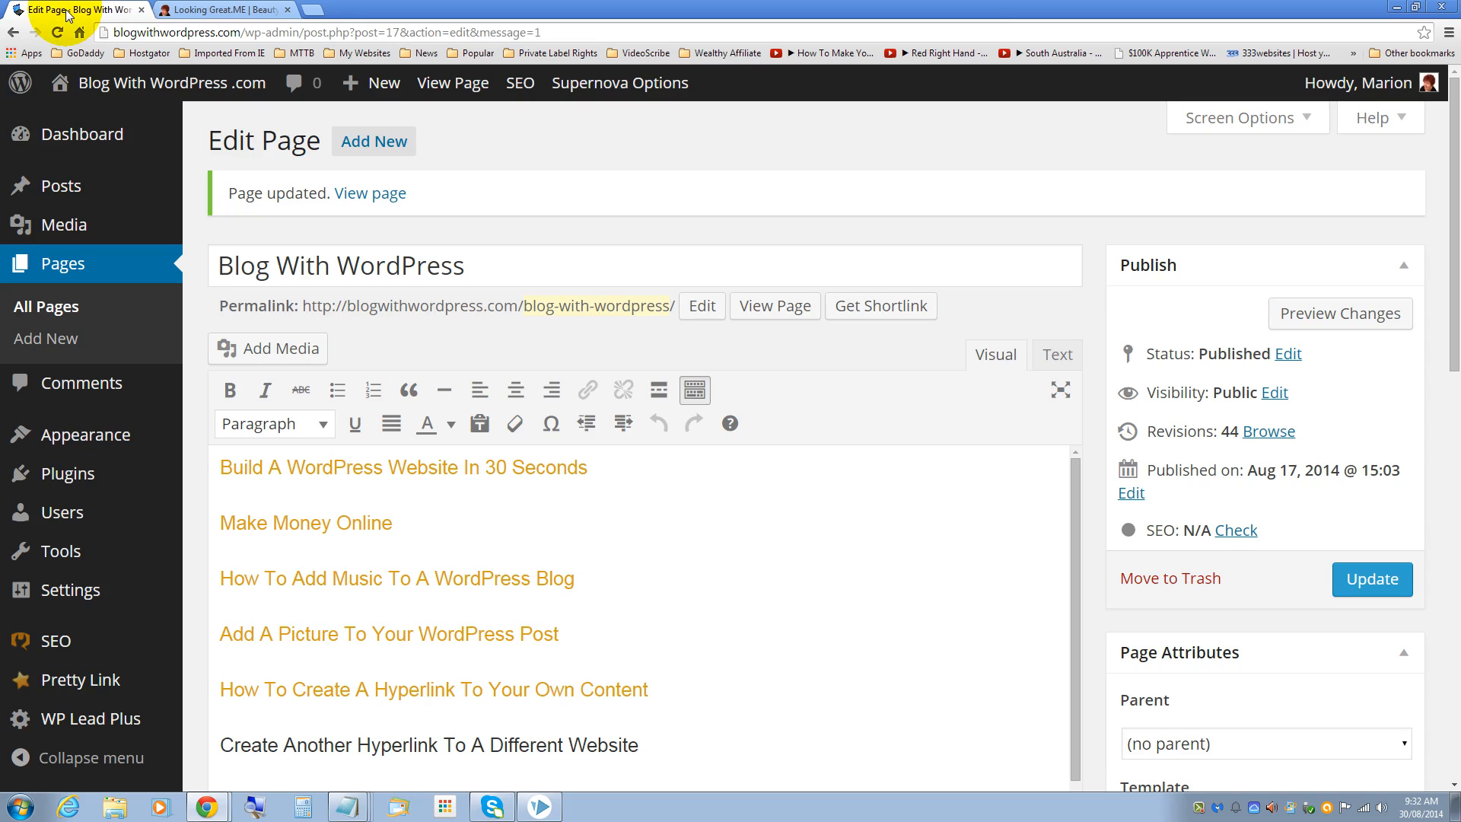
scroll(570, 320, down, 1)
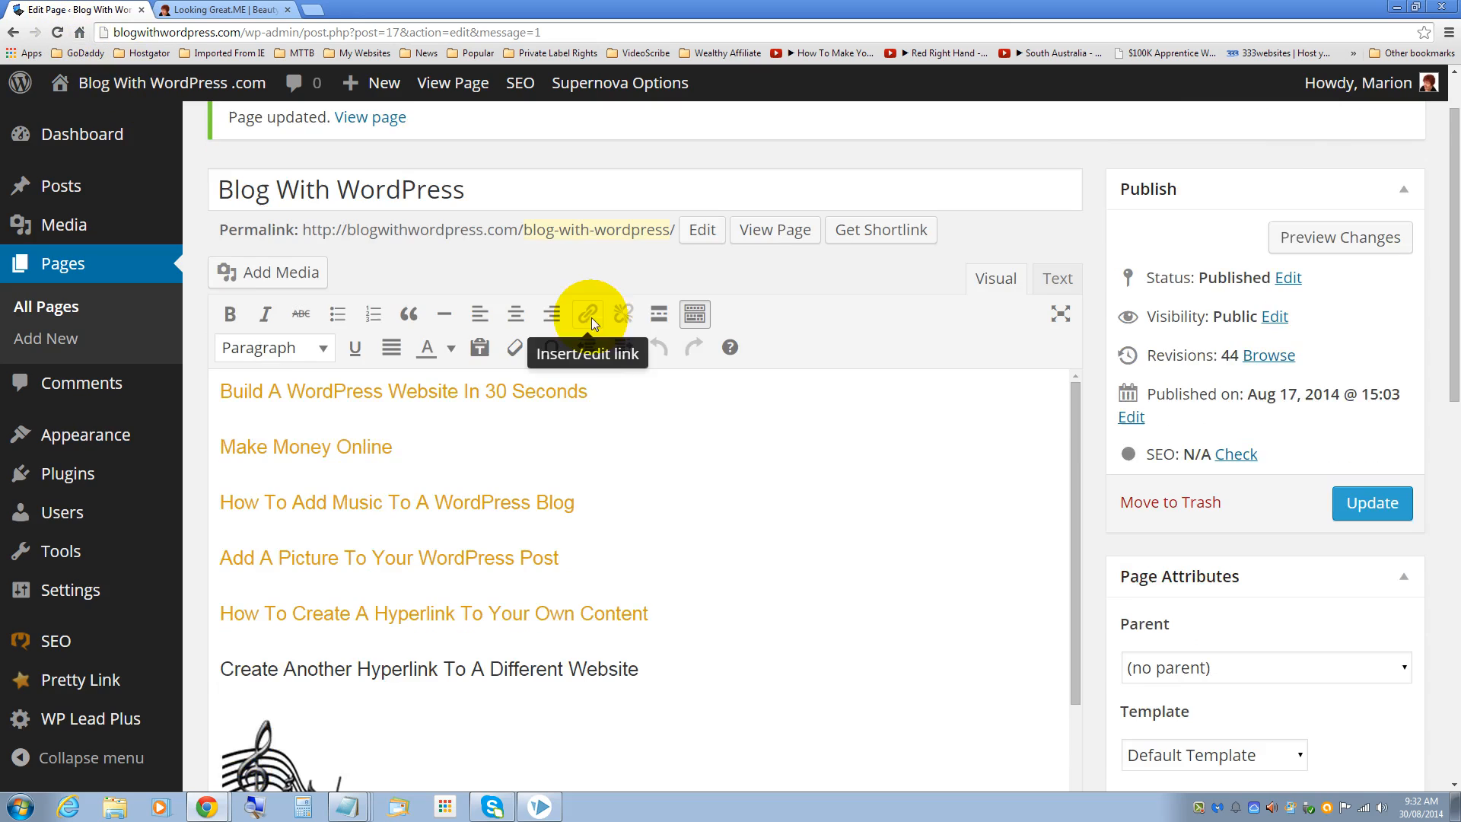
scroll(601, 340, down, 1)
scroll(600, 341, down, 1)
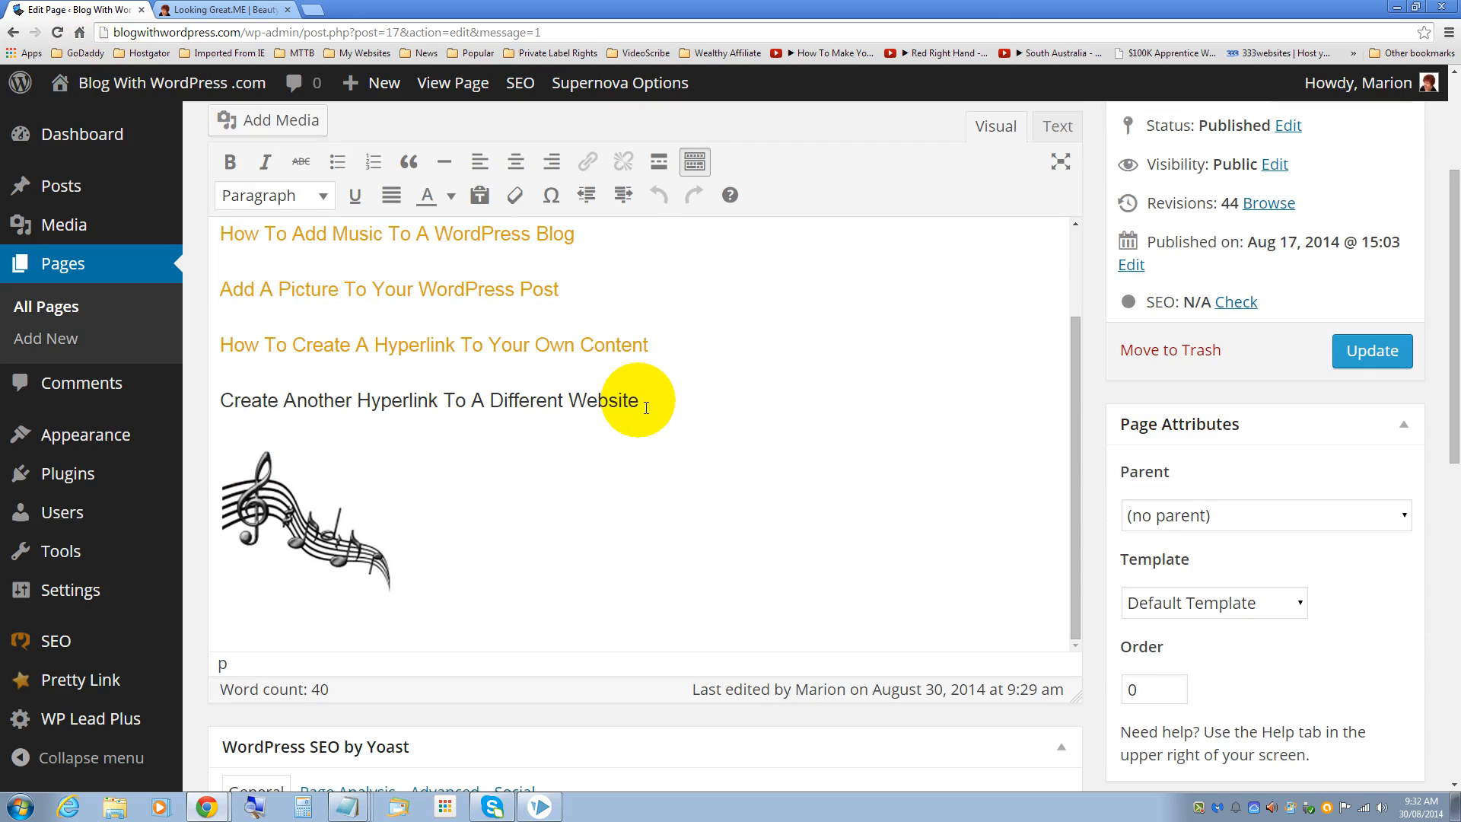
- Select 'Create Another Hyperlink To A Different Website' and start its link settings
mouse_move(641, 401)
mouse_down()
mouse_move(314, 422)
mouse_move(217, 401)
mouse_up()
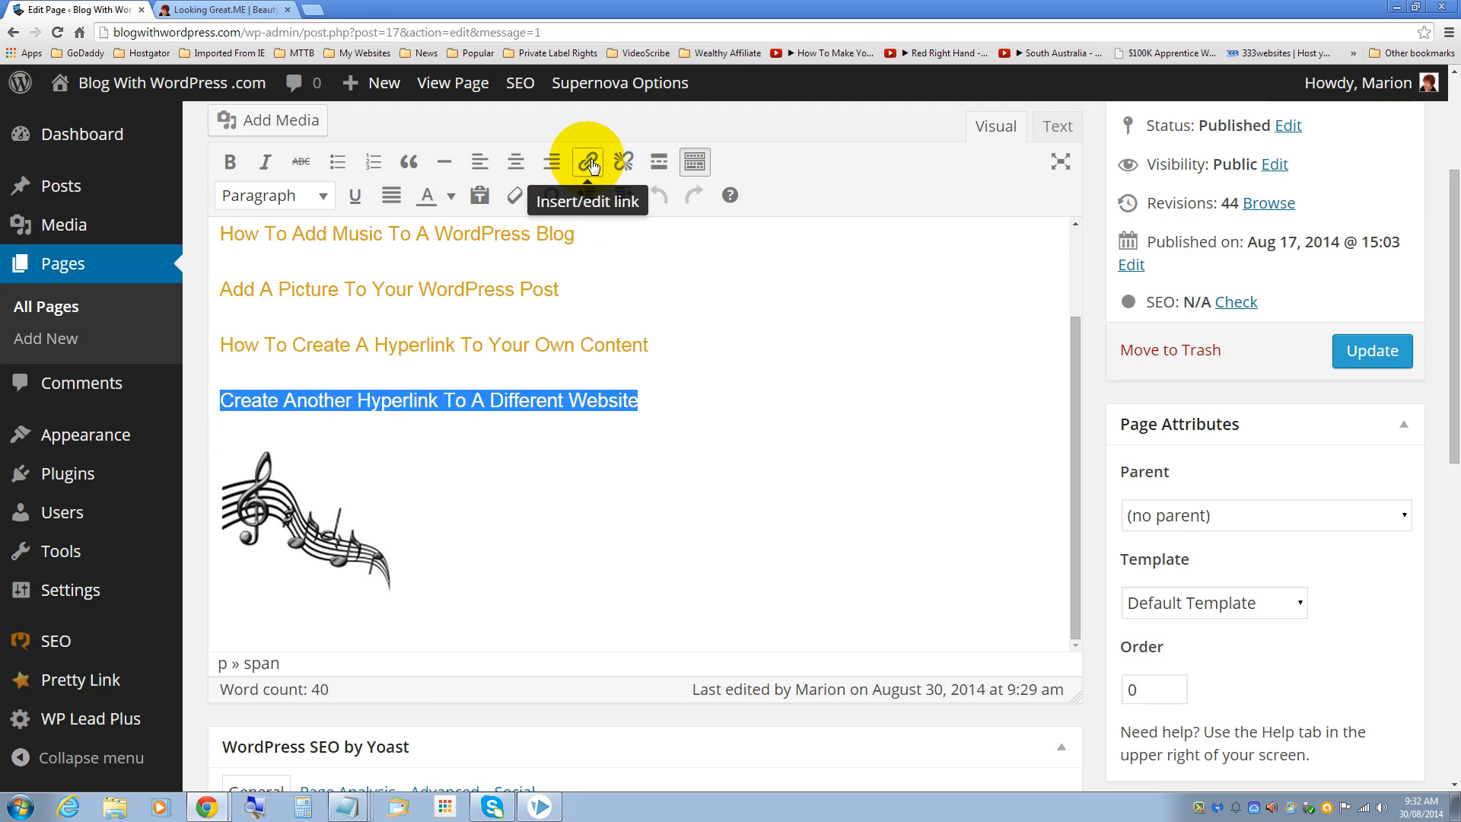
click(589, 163)
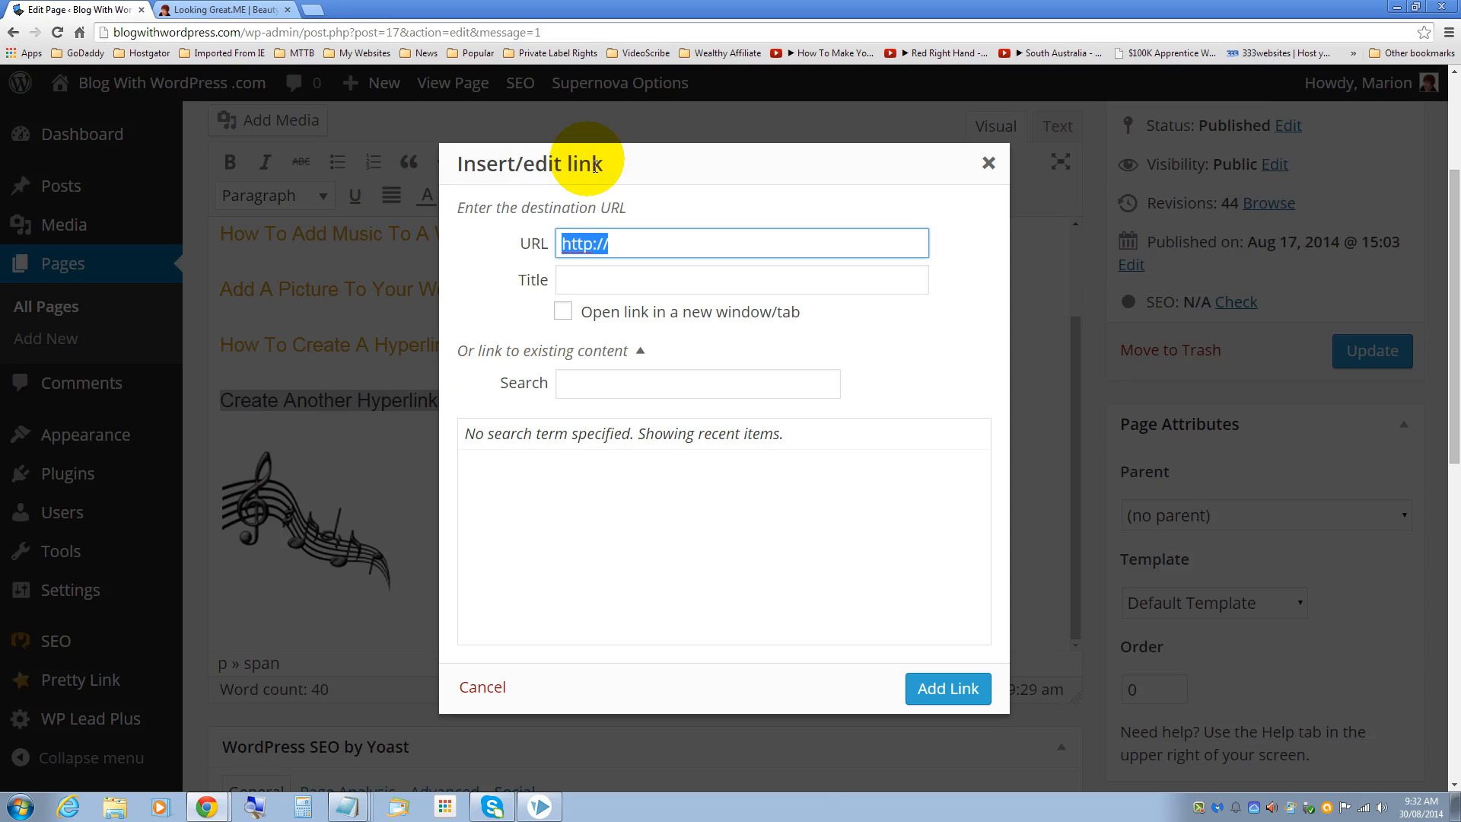
- Copy the Looking Great.ME site address from its browser tab's address bar
click(224, 11)
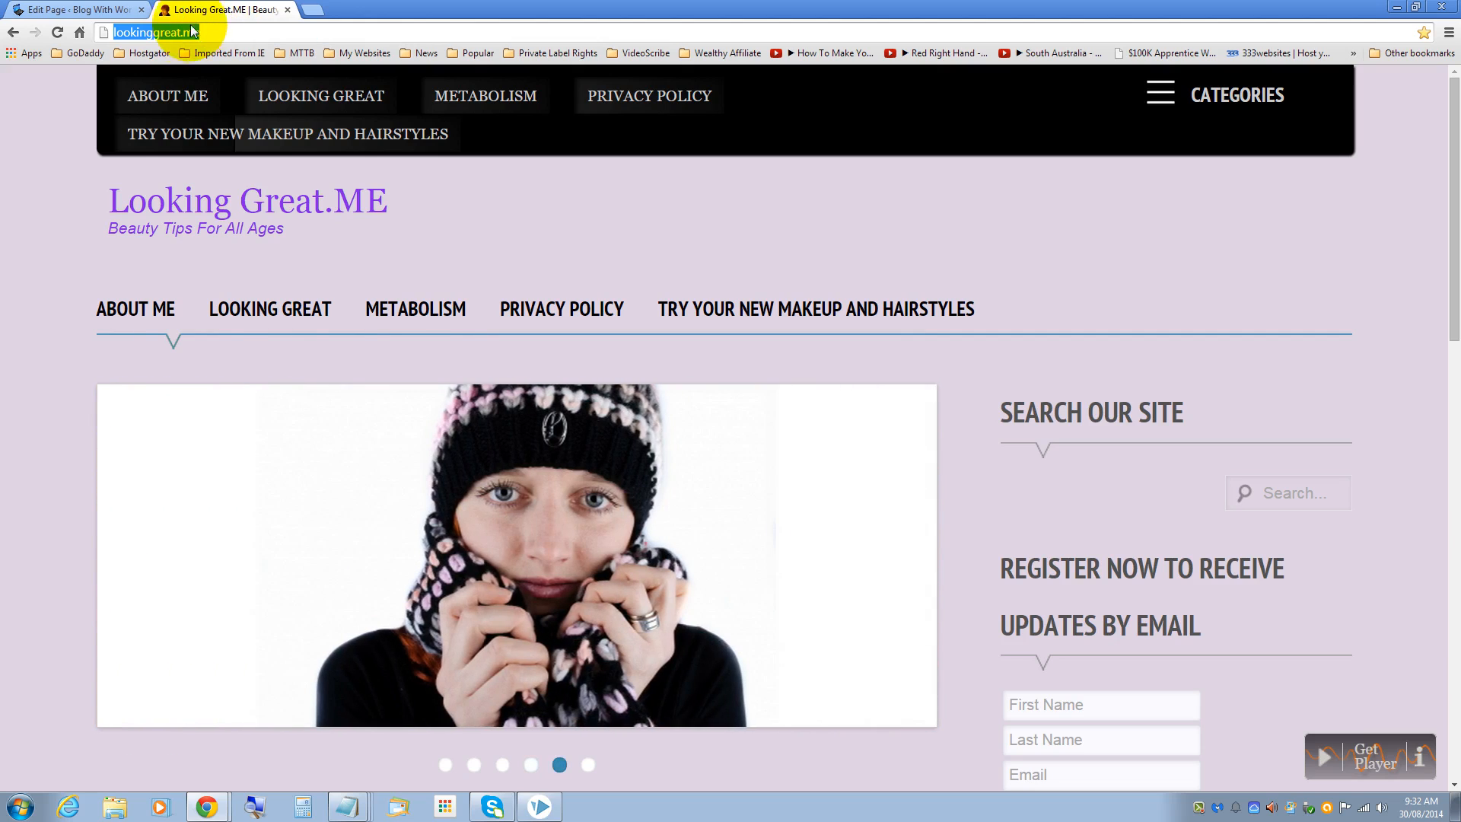
right_click(161, 31)
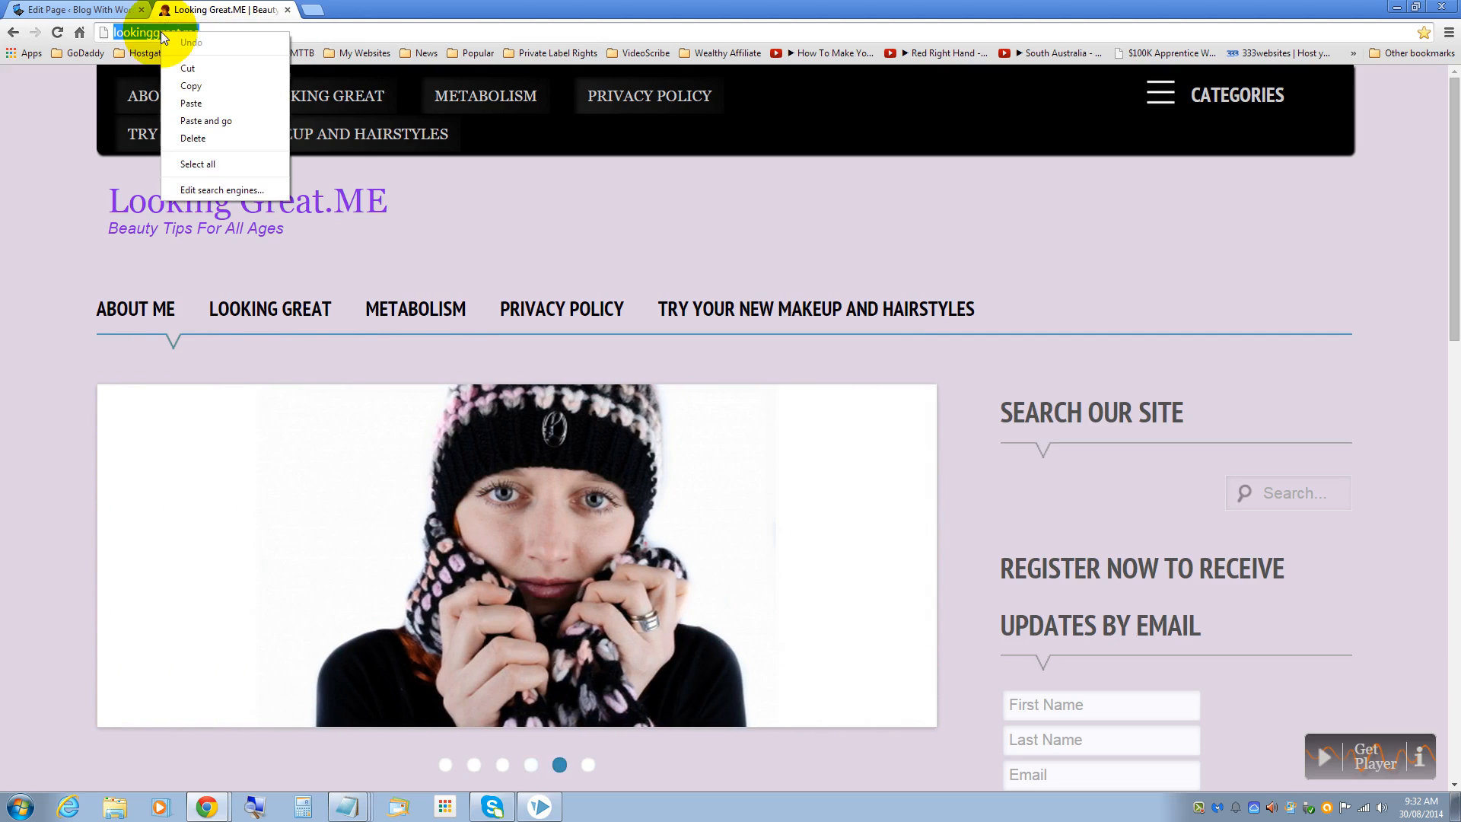
click(191, 86)
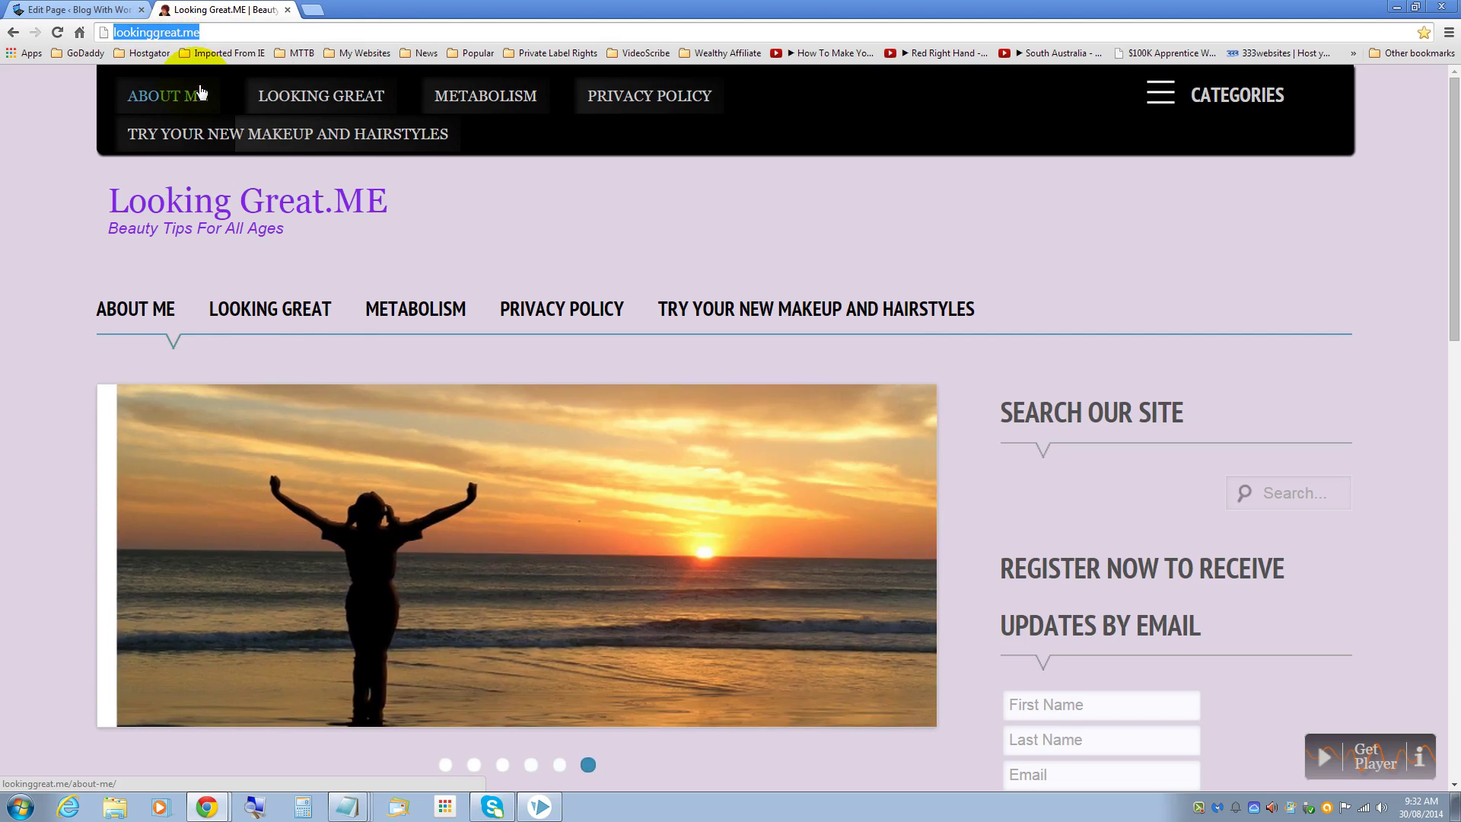
click(71, 9)
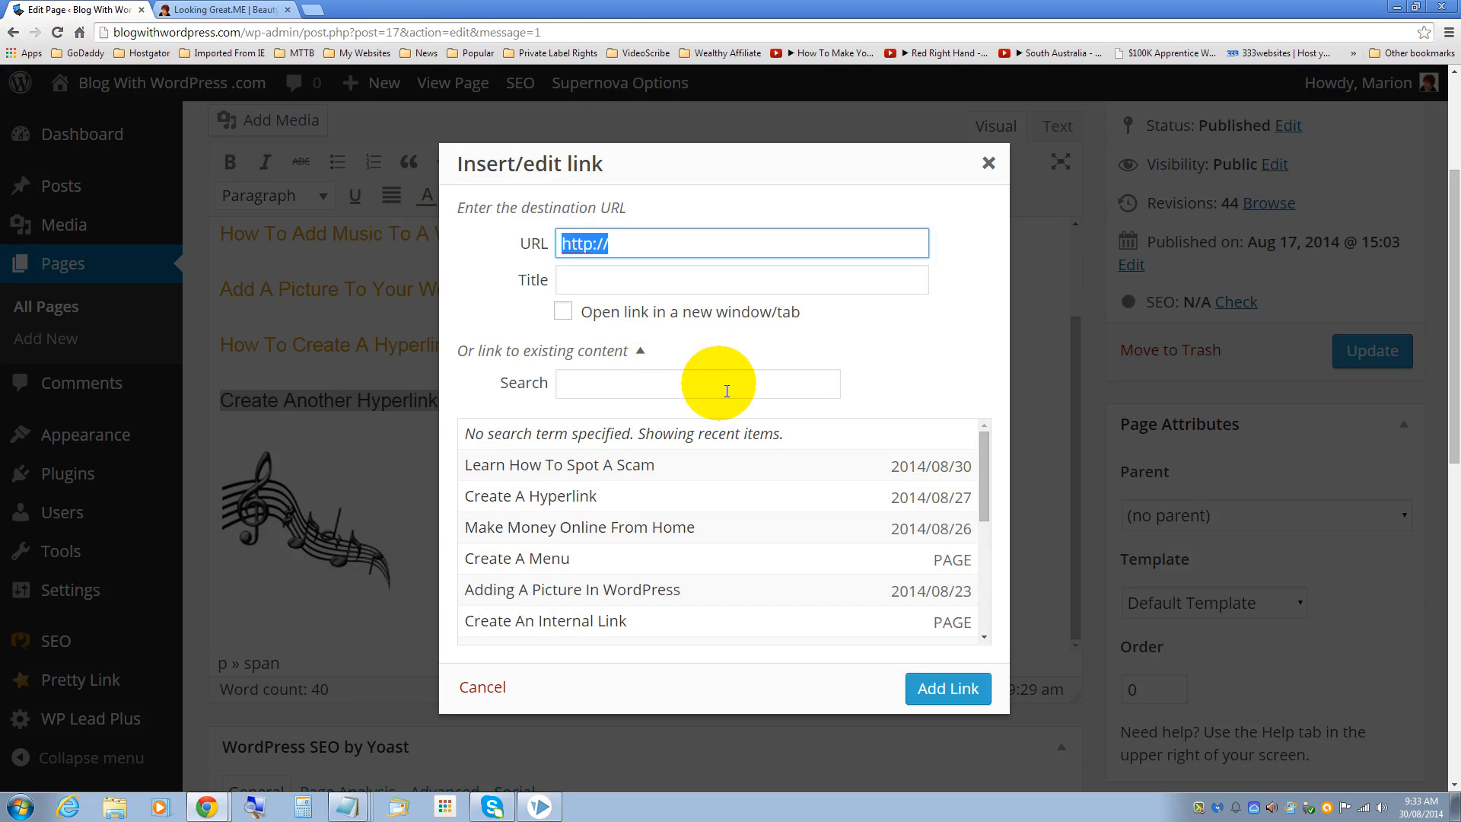
right_click(642, 250)
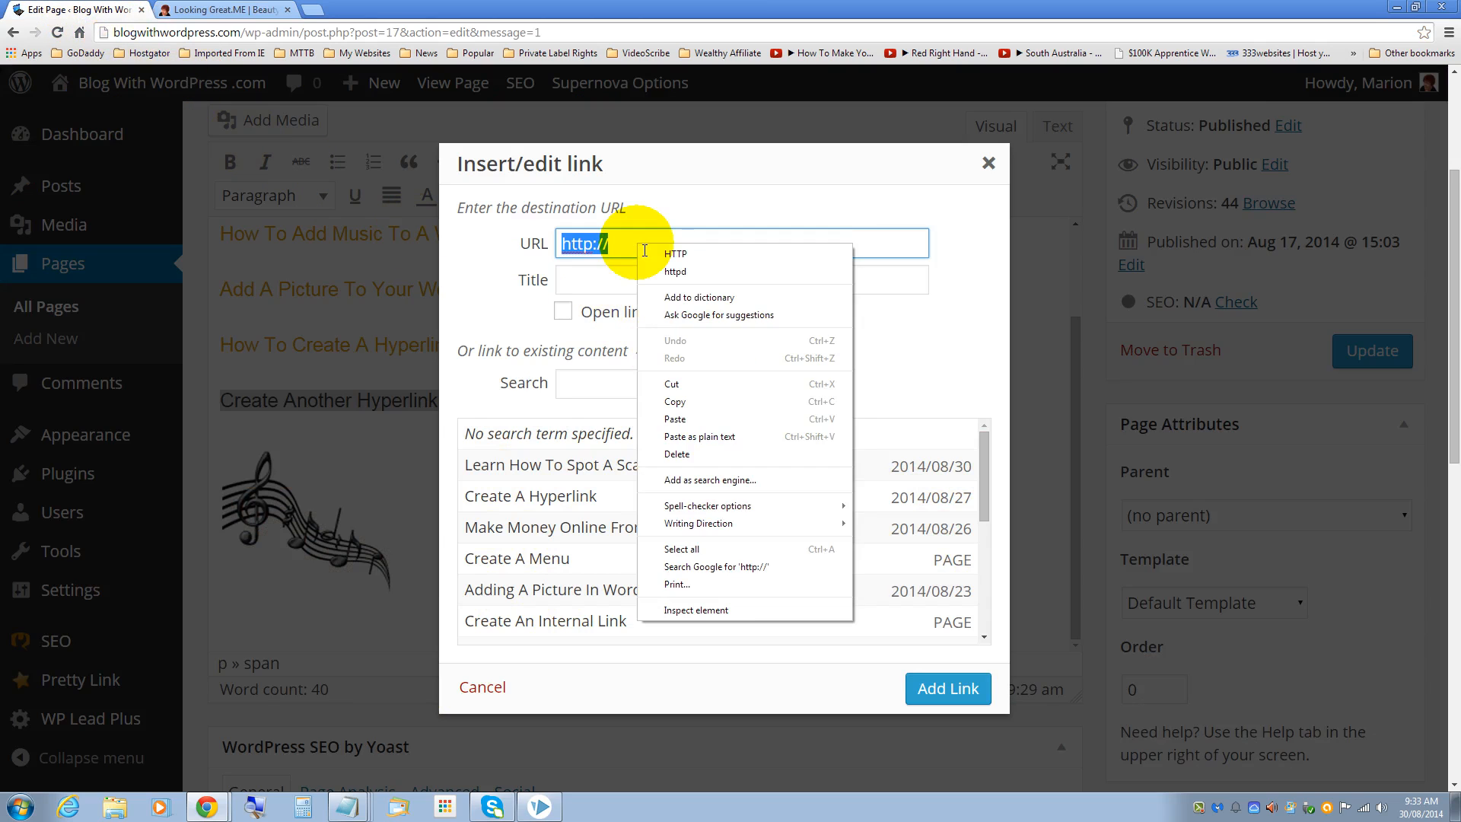
click(688, 418)
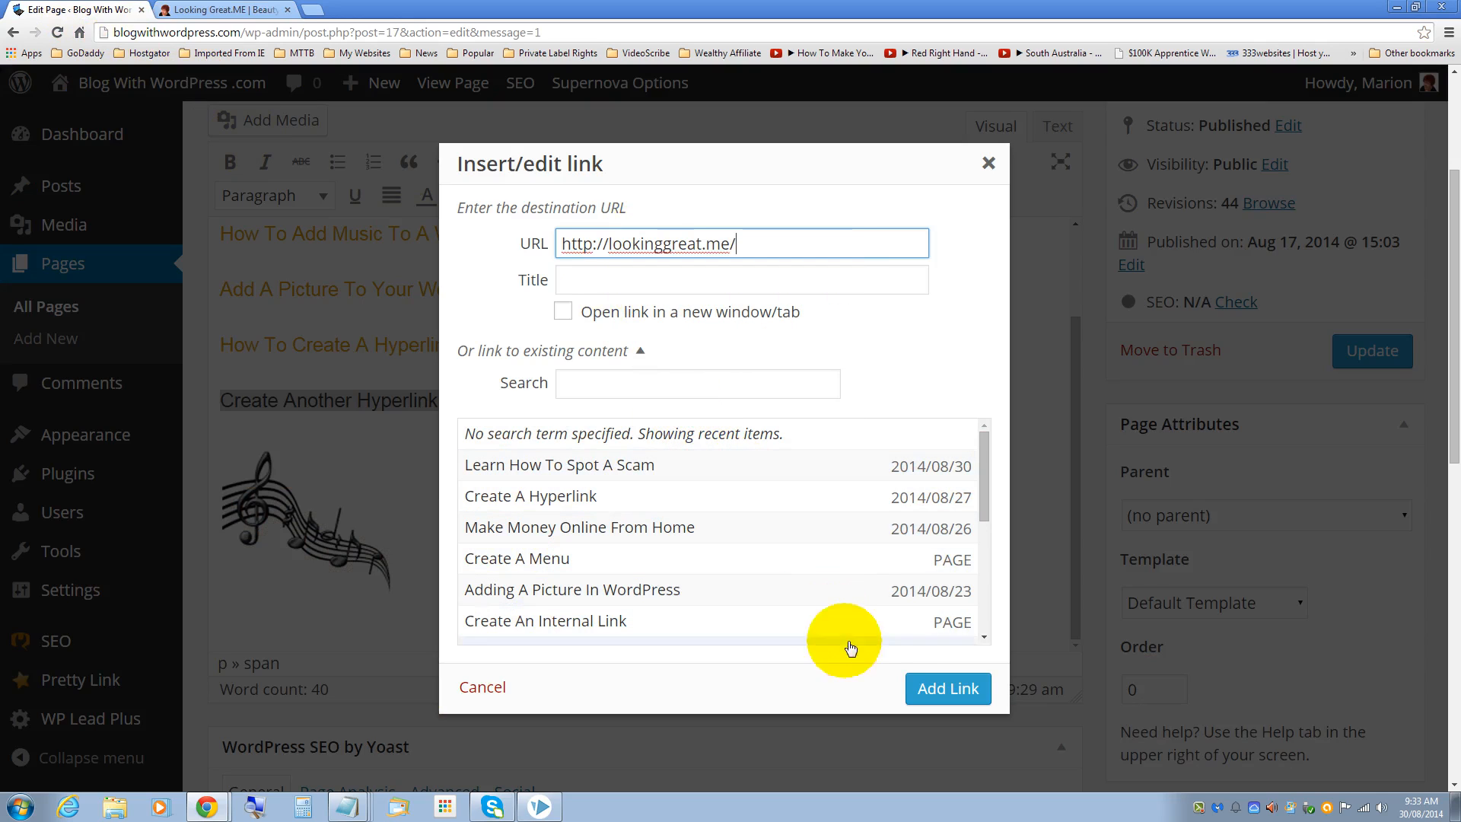
click(947, 687)
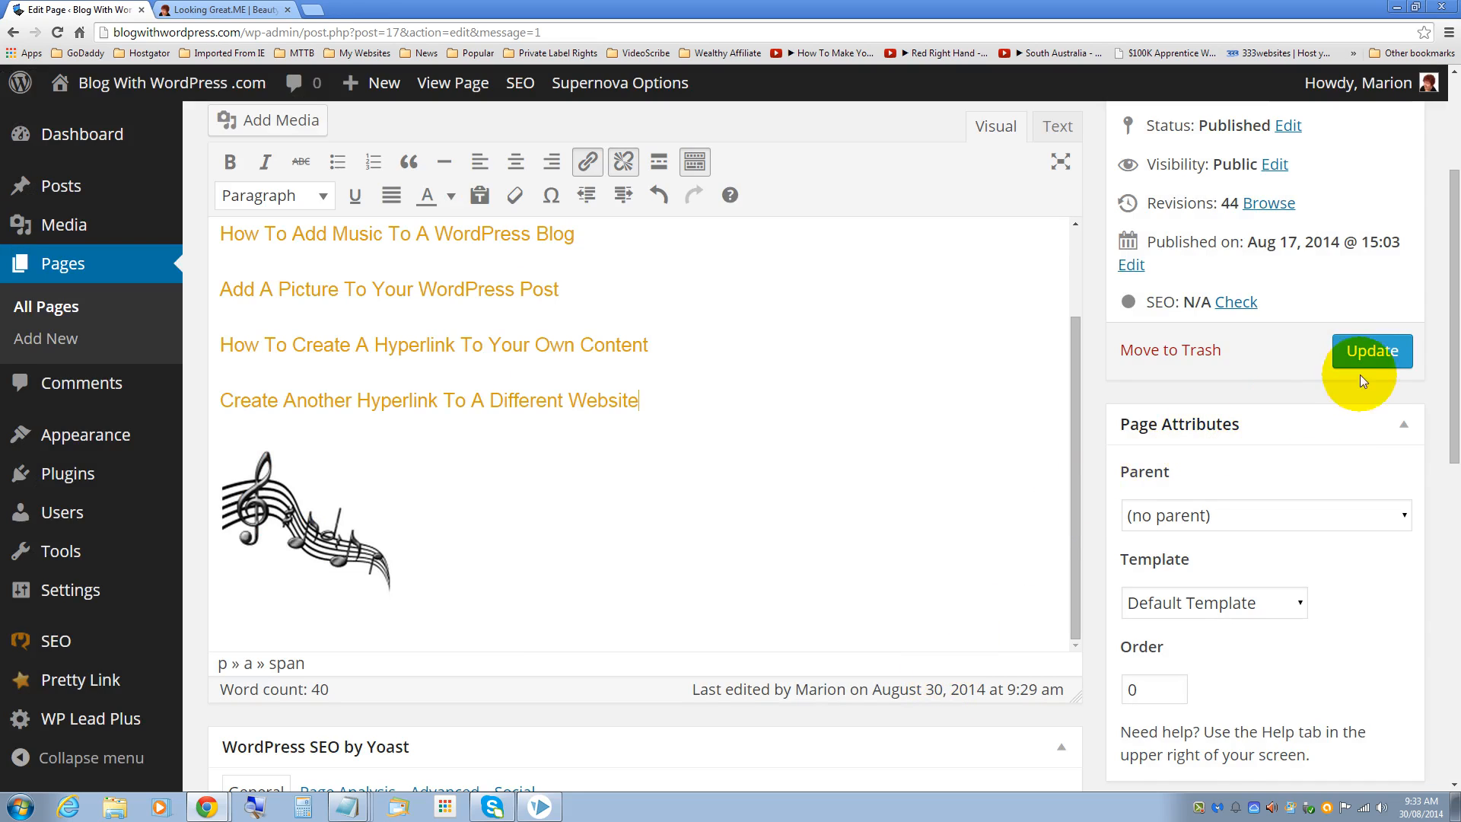
- Update the page so the external Looking Great.ME link is saved
click(1376, 353)
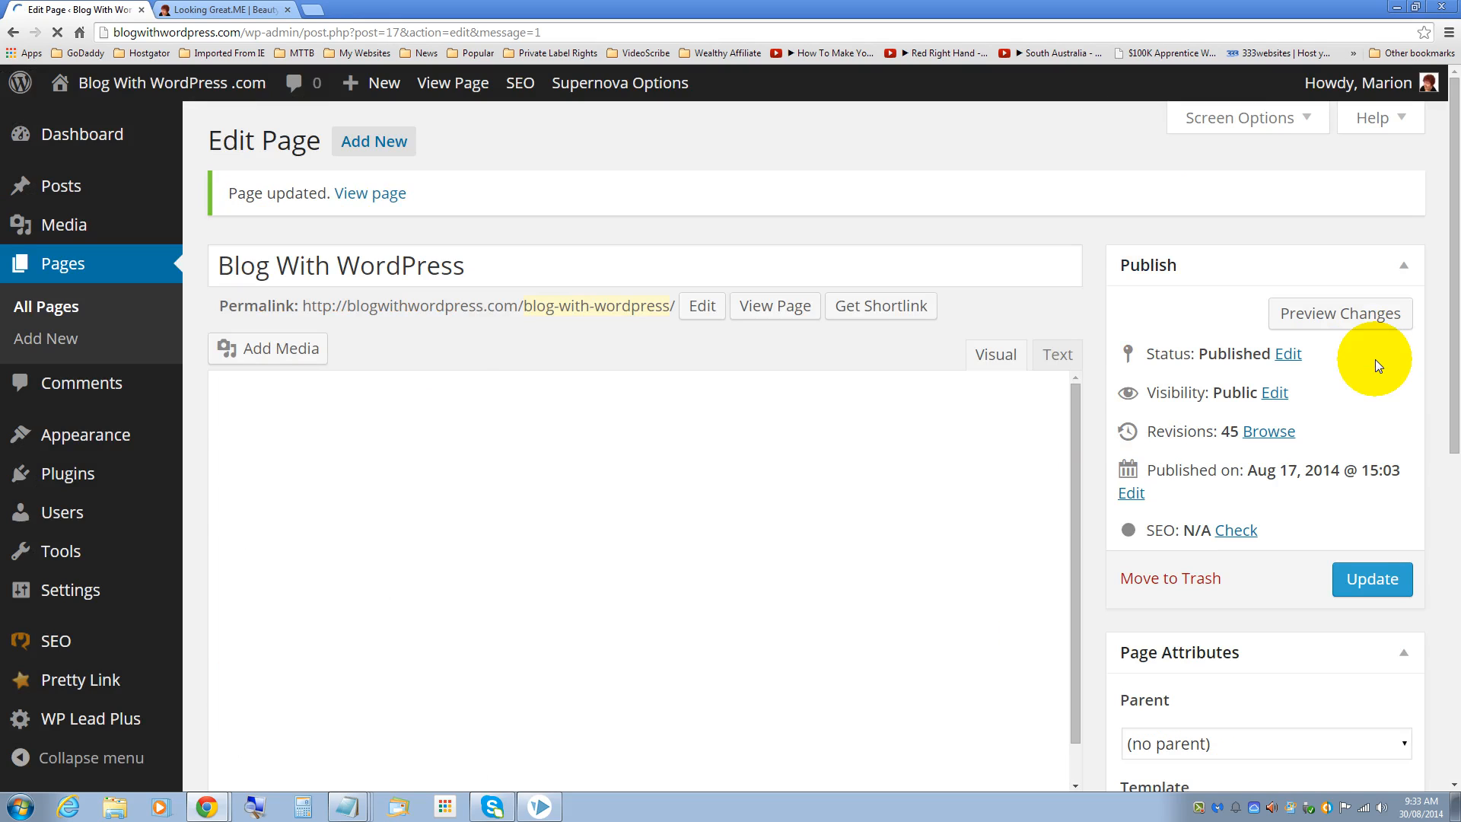
scroll(788, 548, down, 3)
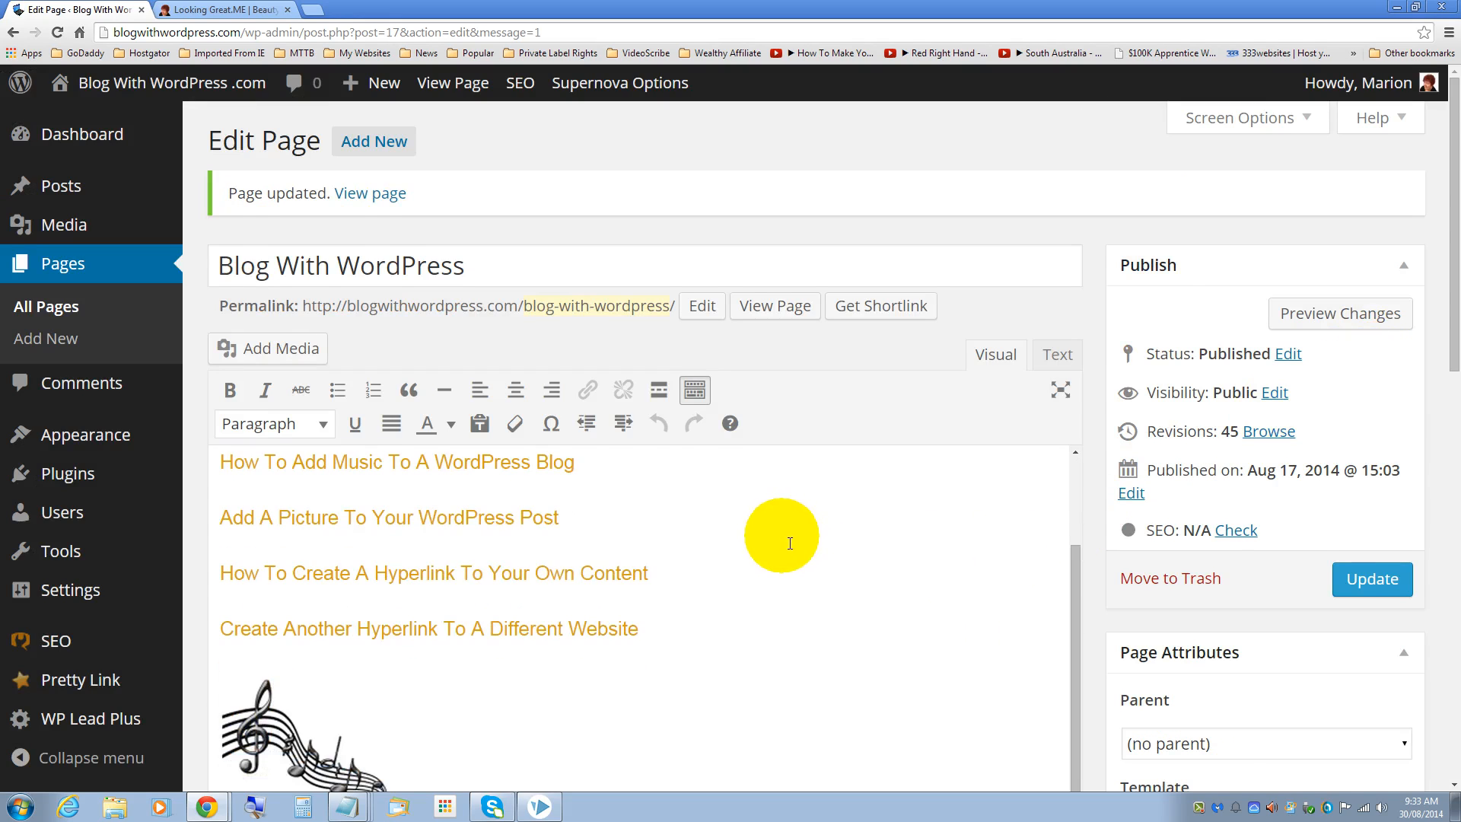
scroll(778, 549, down, 3)
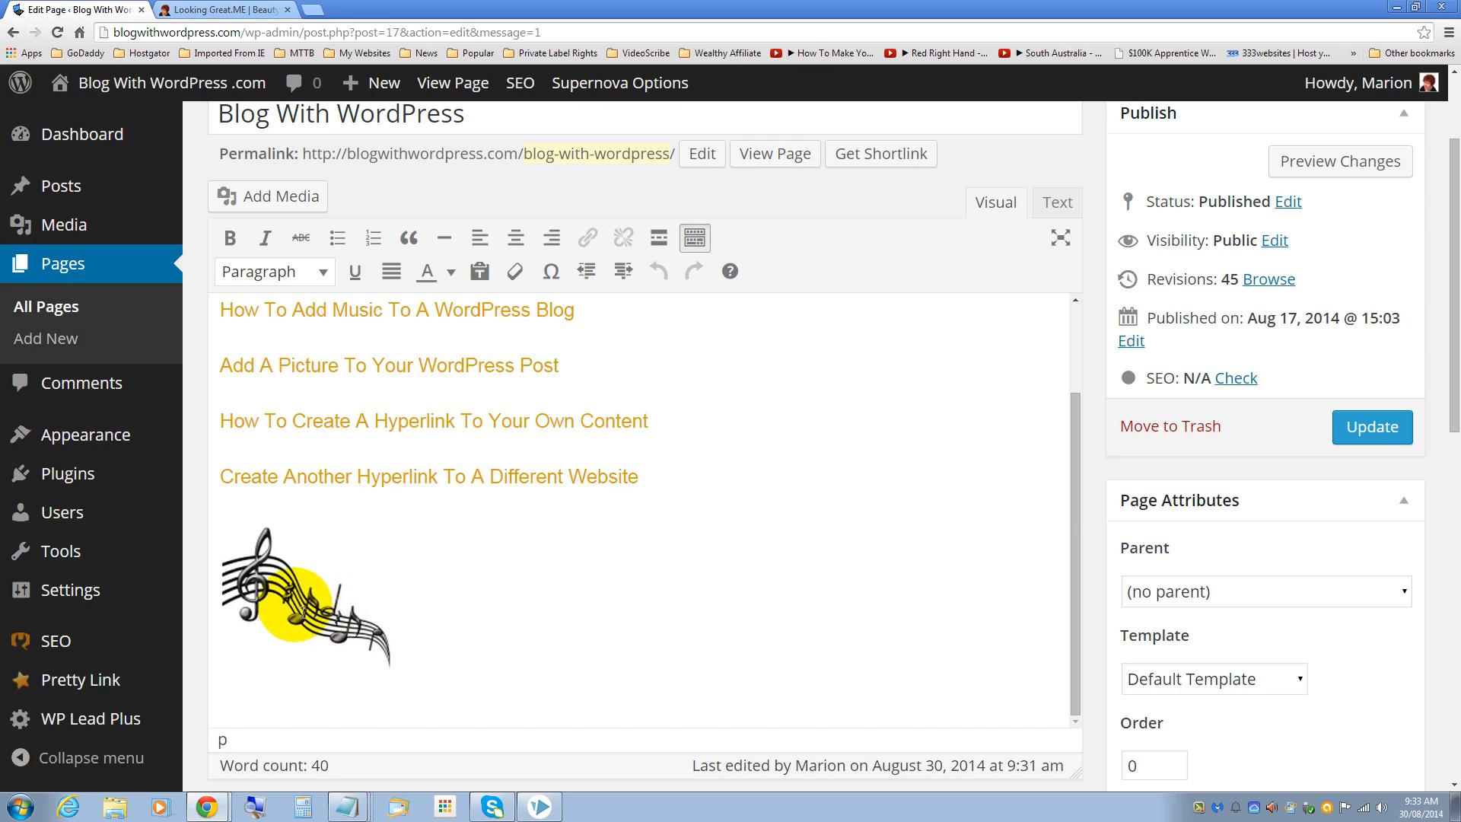
- Link the music image to the How To Add Music To Your Website In 15 Easy Steps post
click(283, 597)
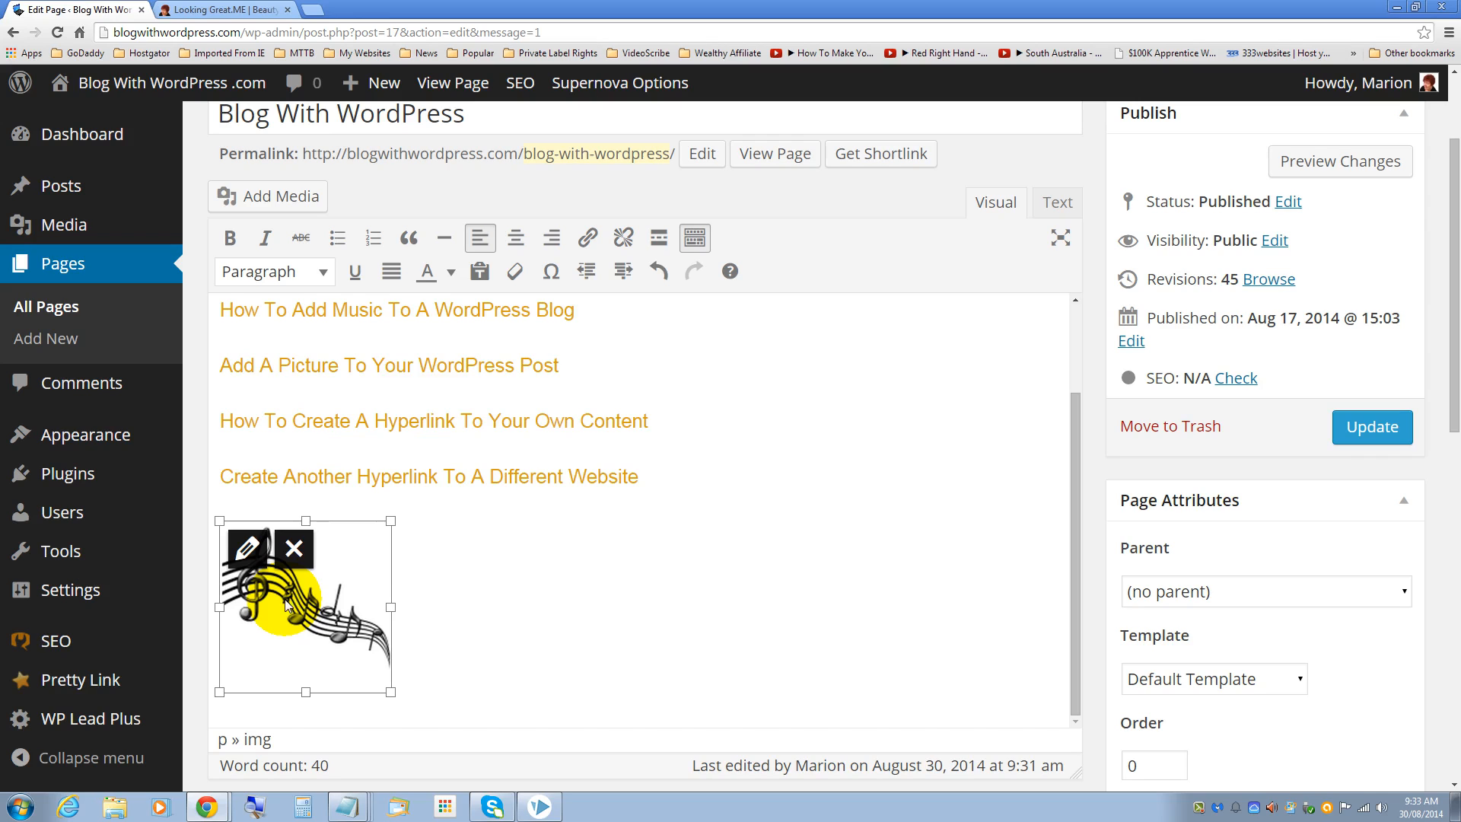
click(590, 242)
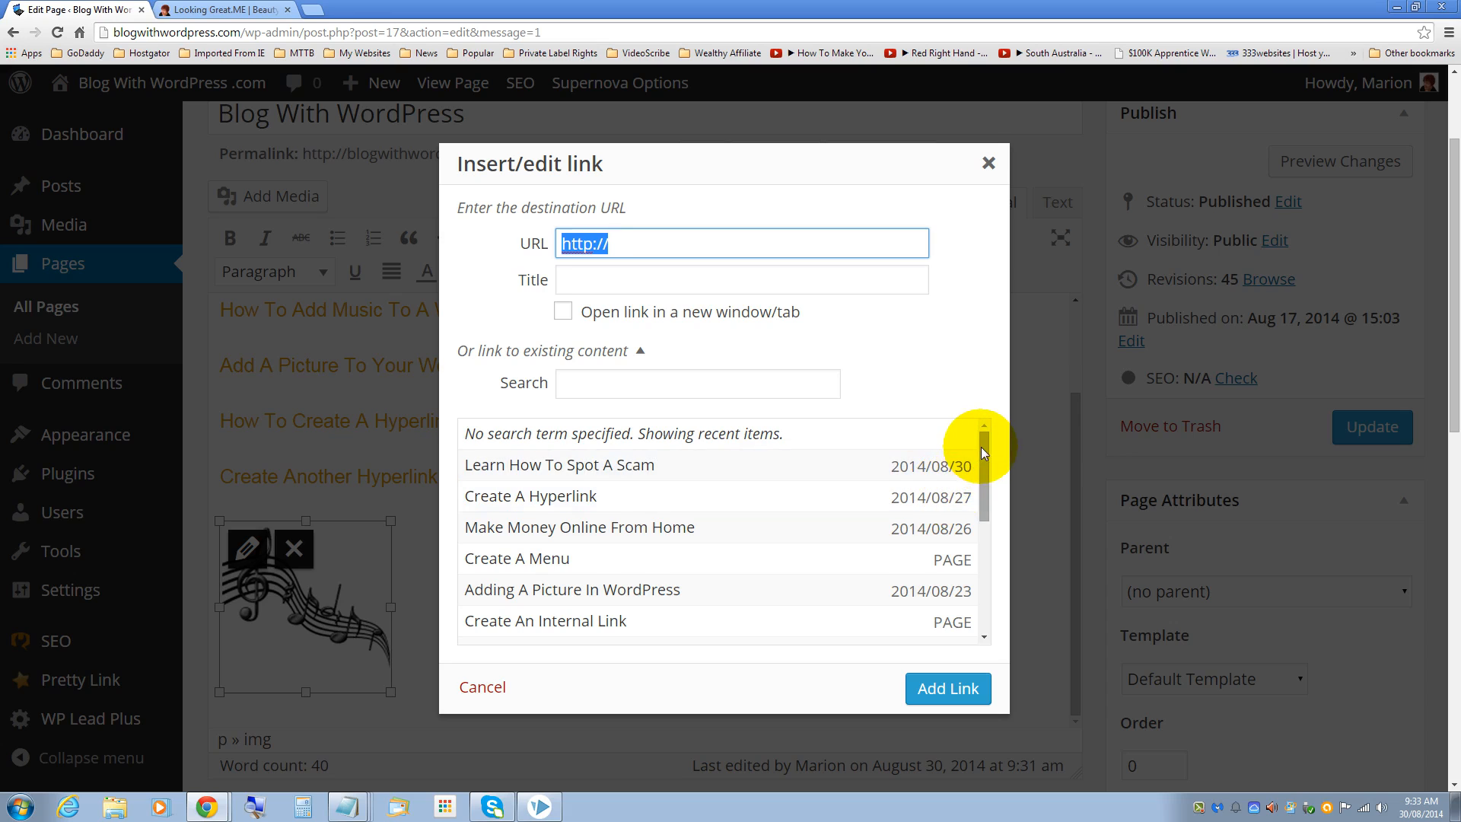
drag(980, 447, 983, 581)
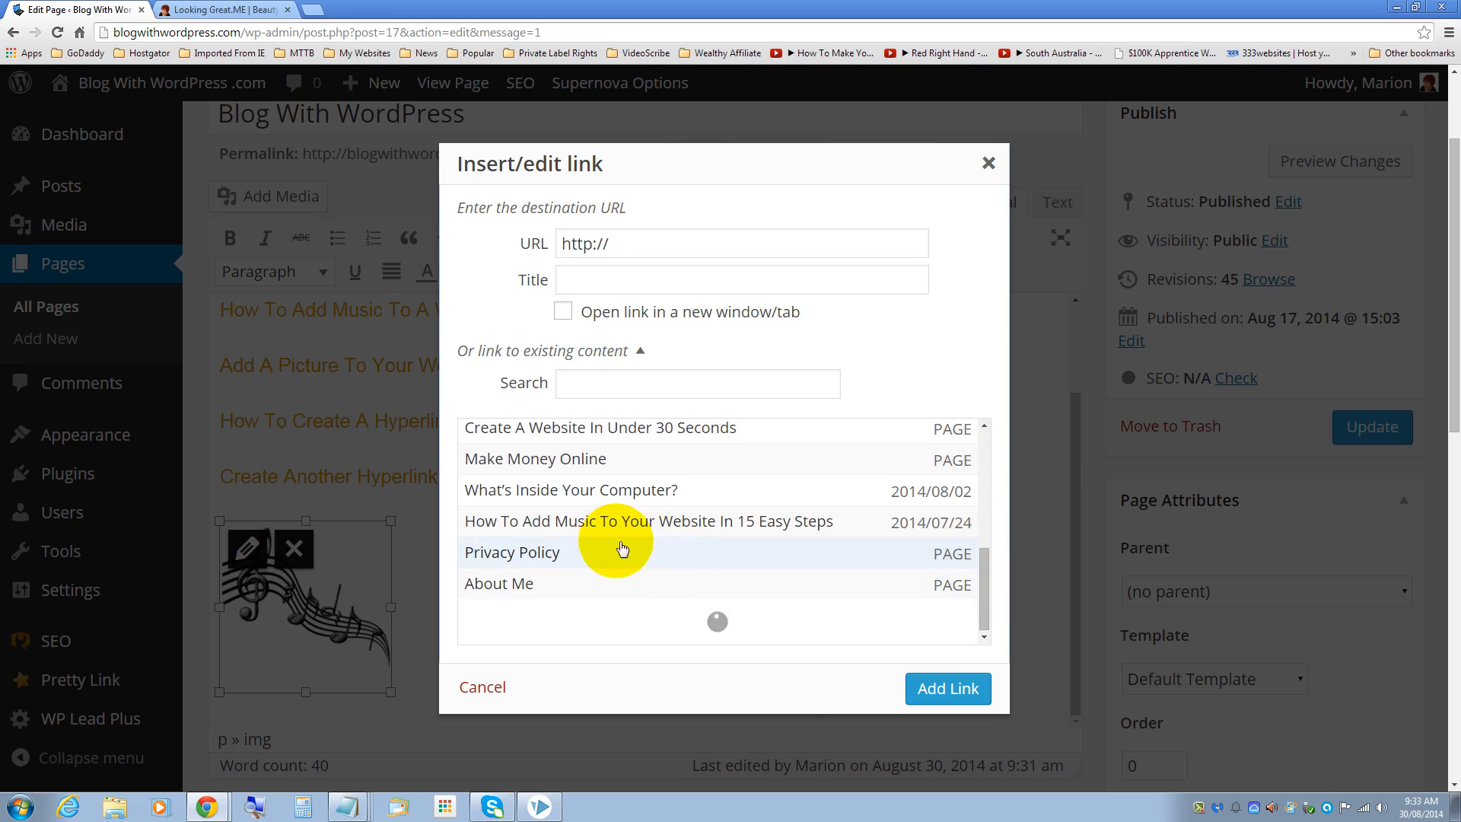
click(559, 523)
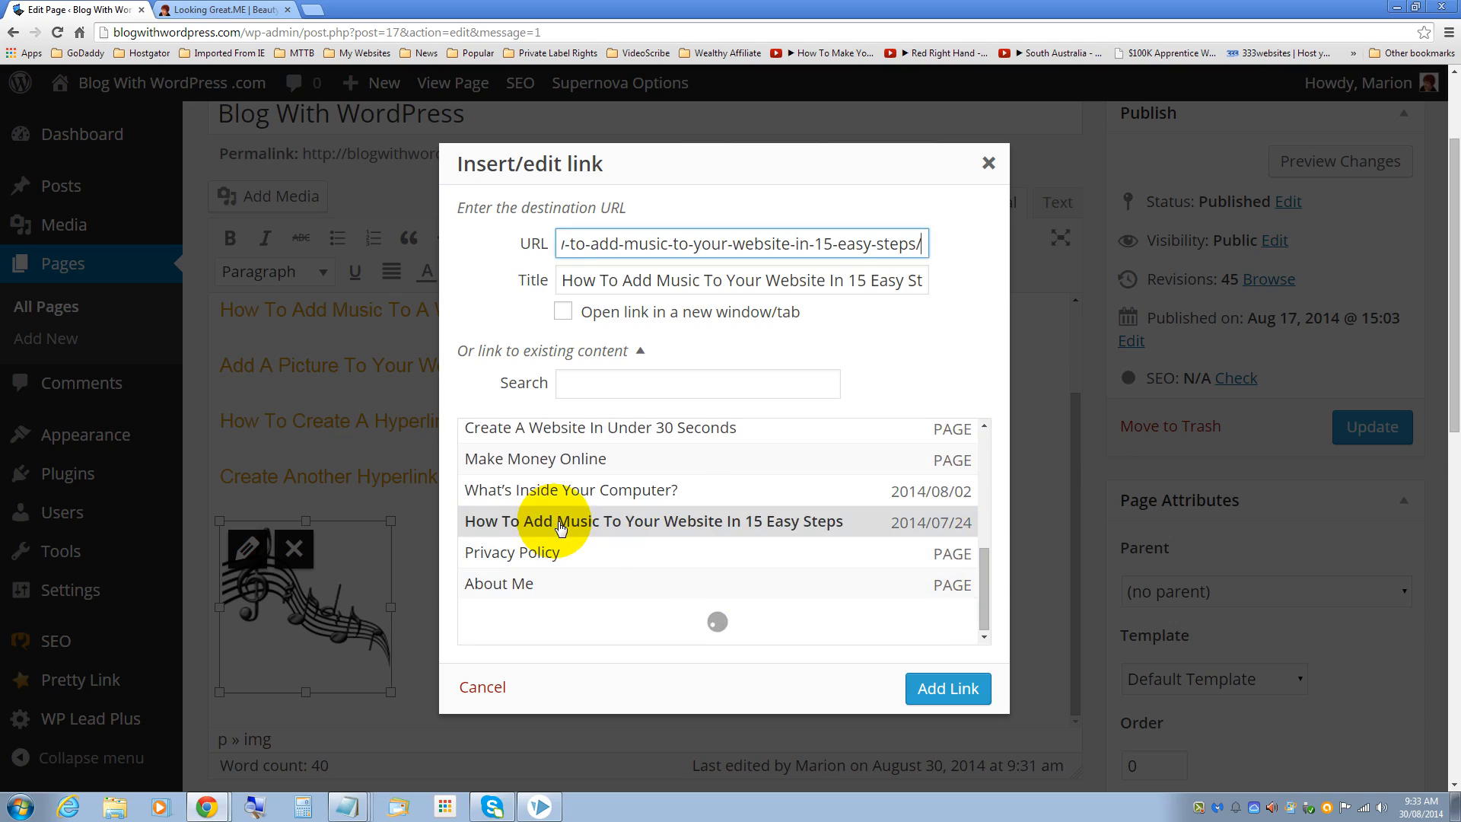
click(933, 691)
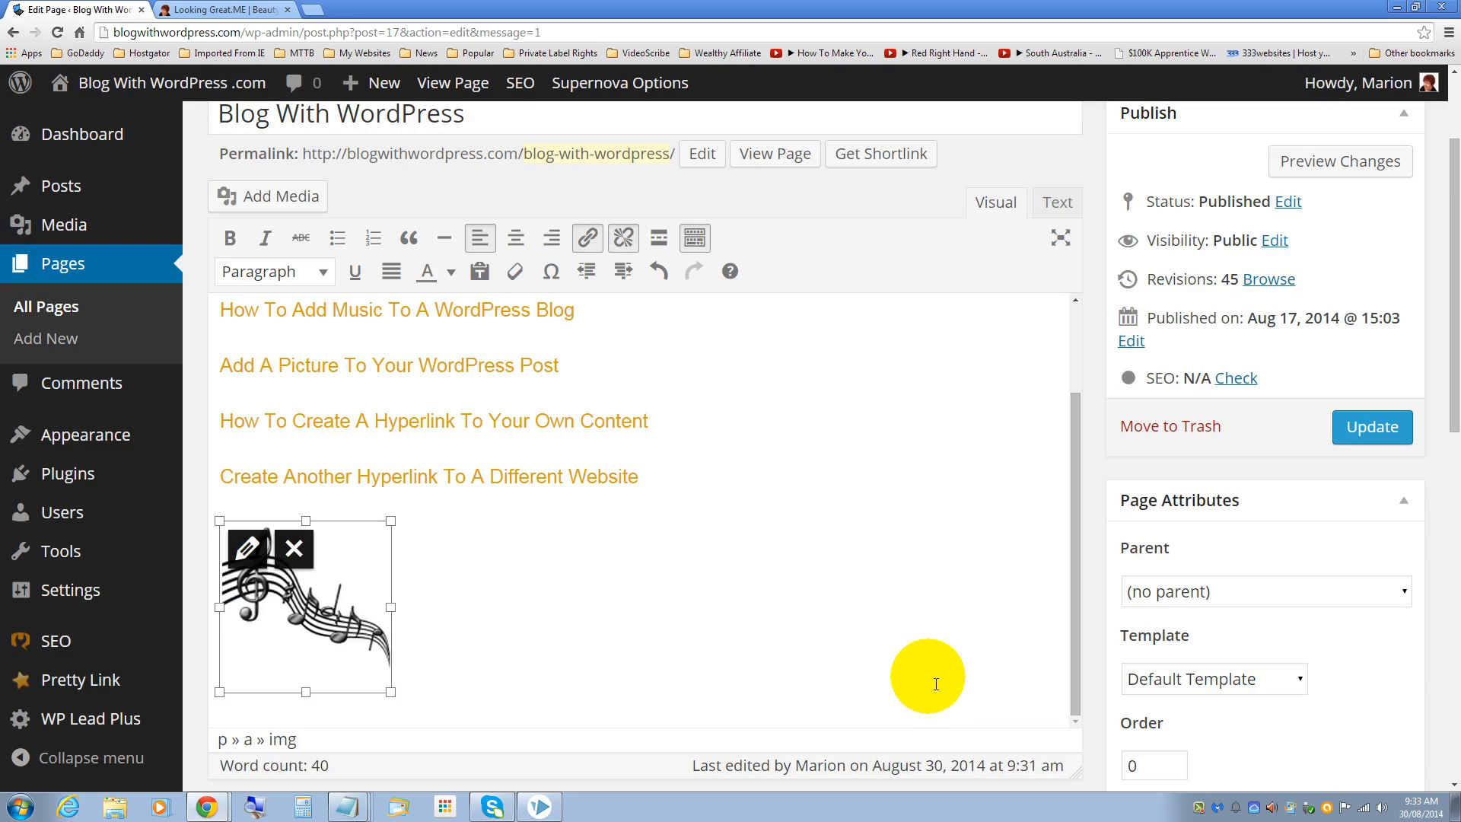
- Update the page and view the published page in a new browser tab
click(1372, 426)
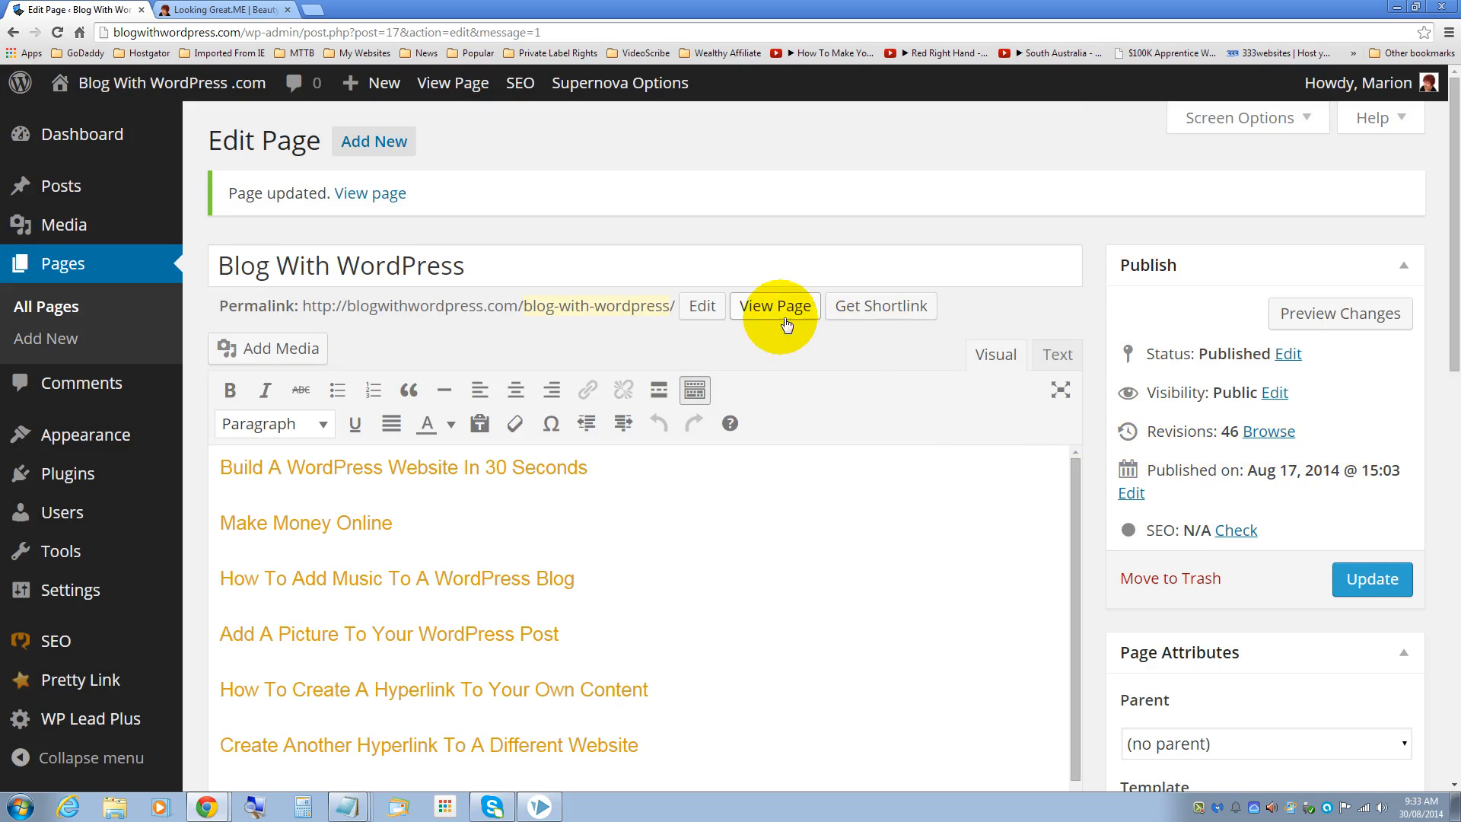
right_click(755, 309)
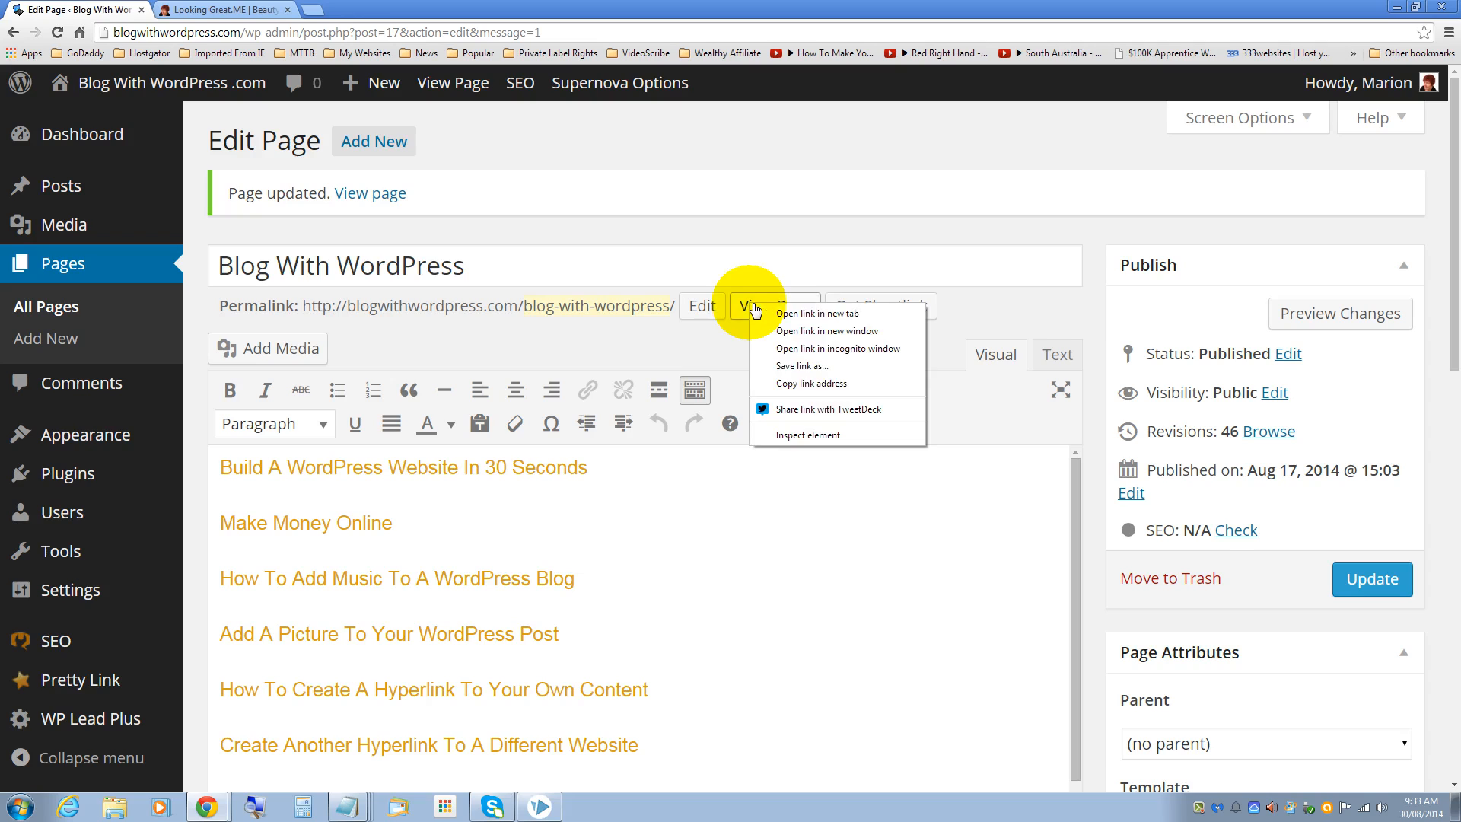
click(796, 314)
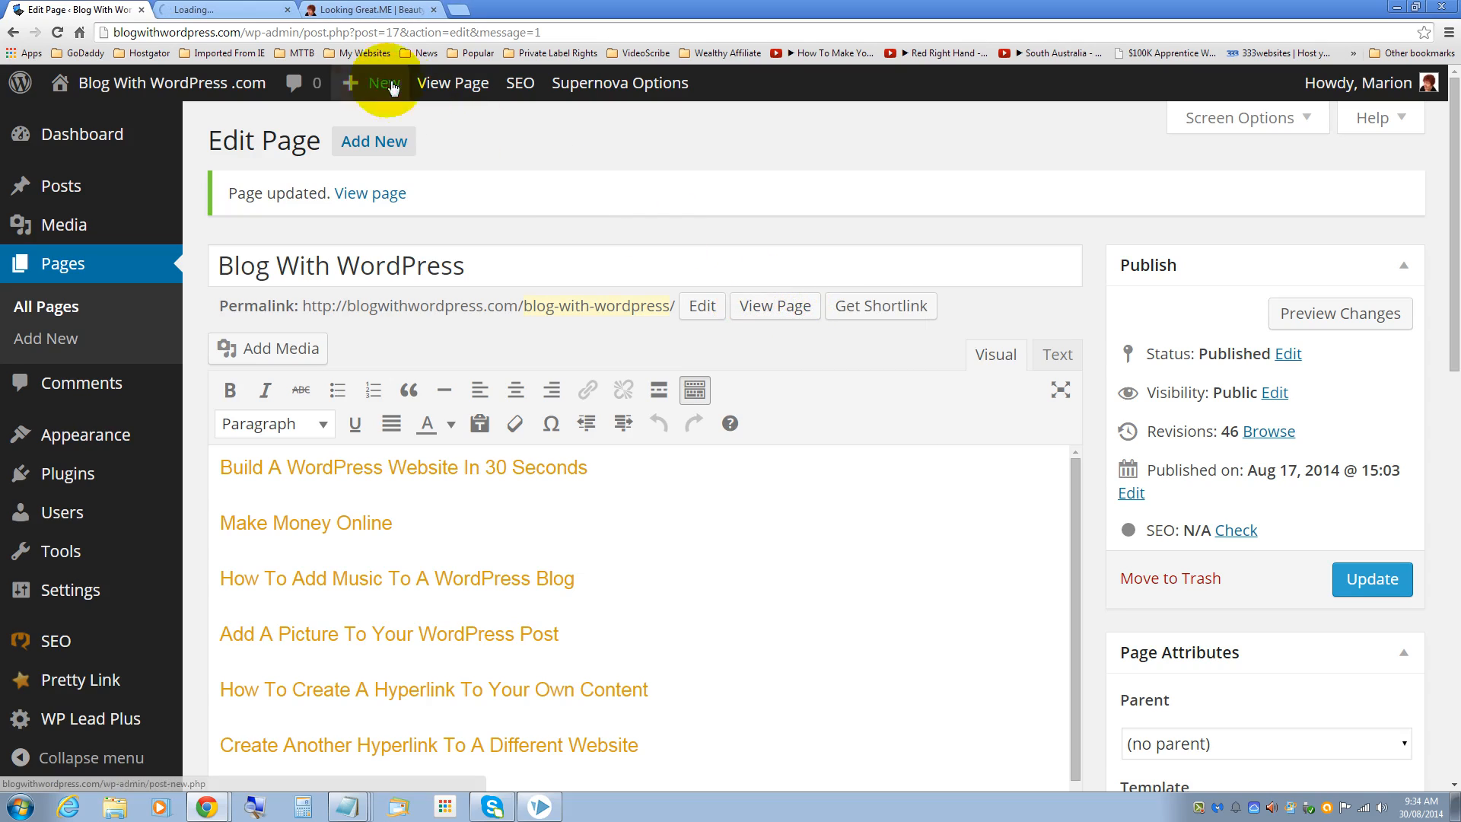
- Follow the 'Create Another Hyperlink To A Different Website' link to the Looking Great.ME site
click(214, 14)
scroll(562, 389, down, 5)
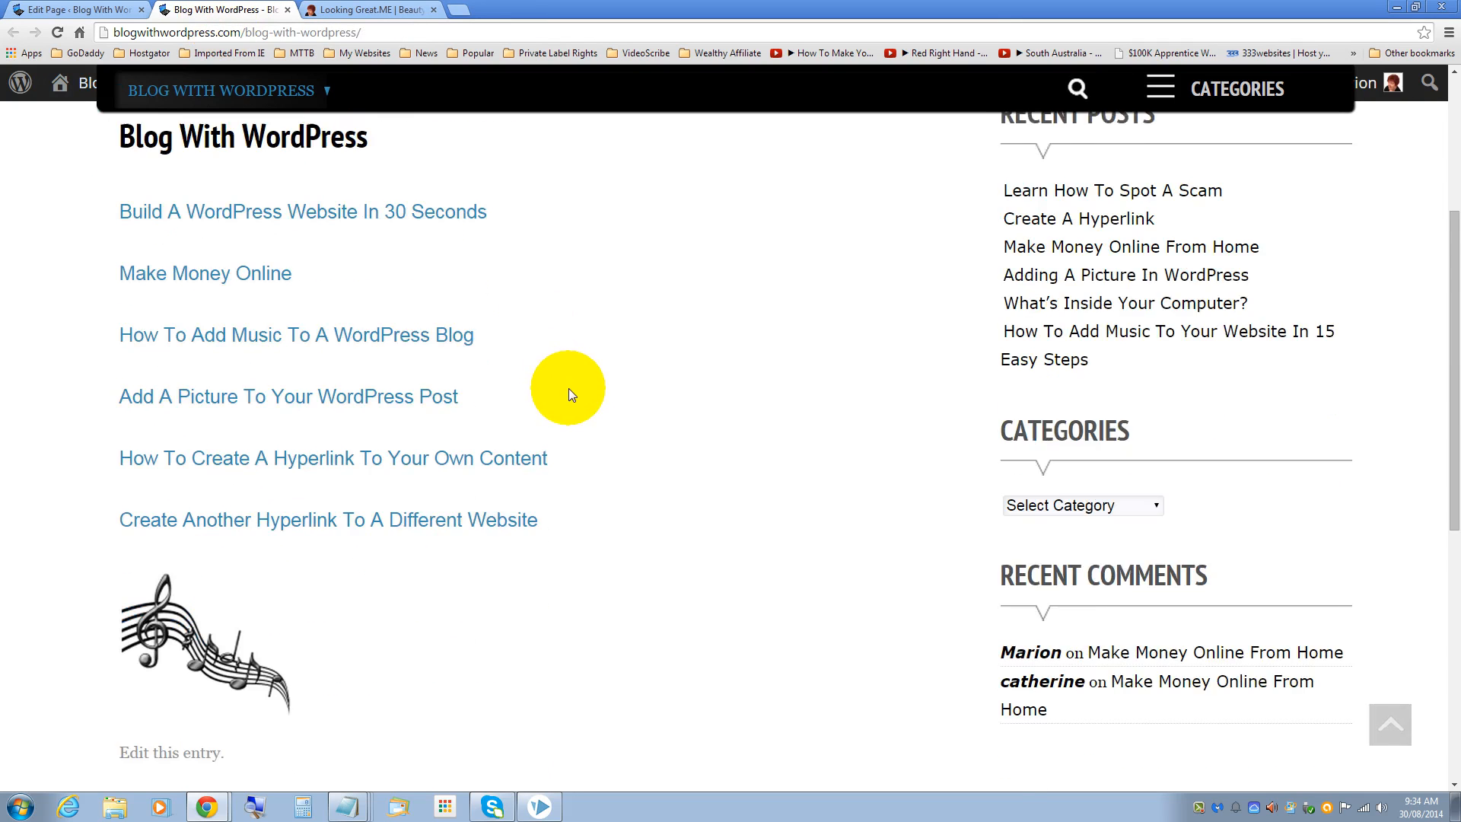
scroll(569, 394, down, 3)
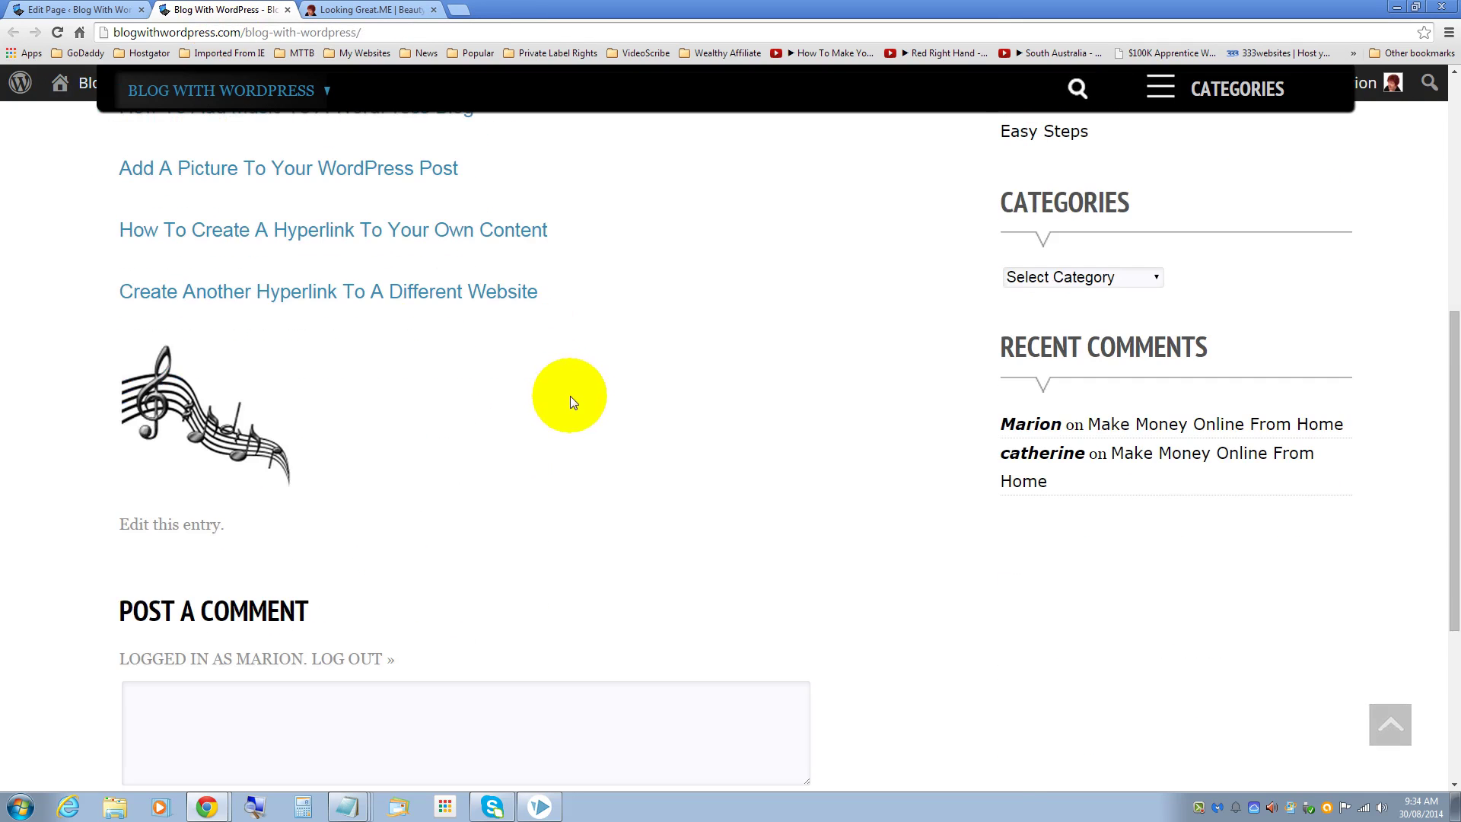
click(281, 302)
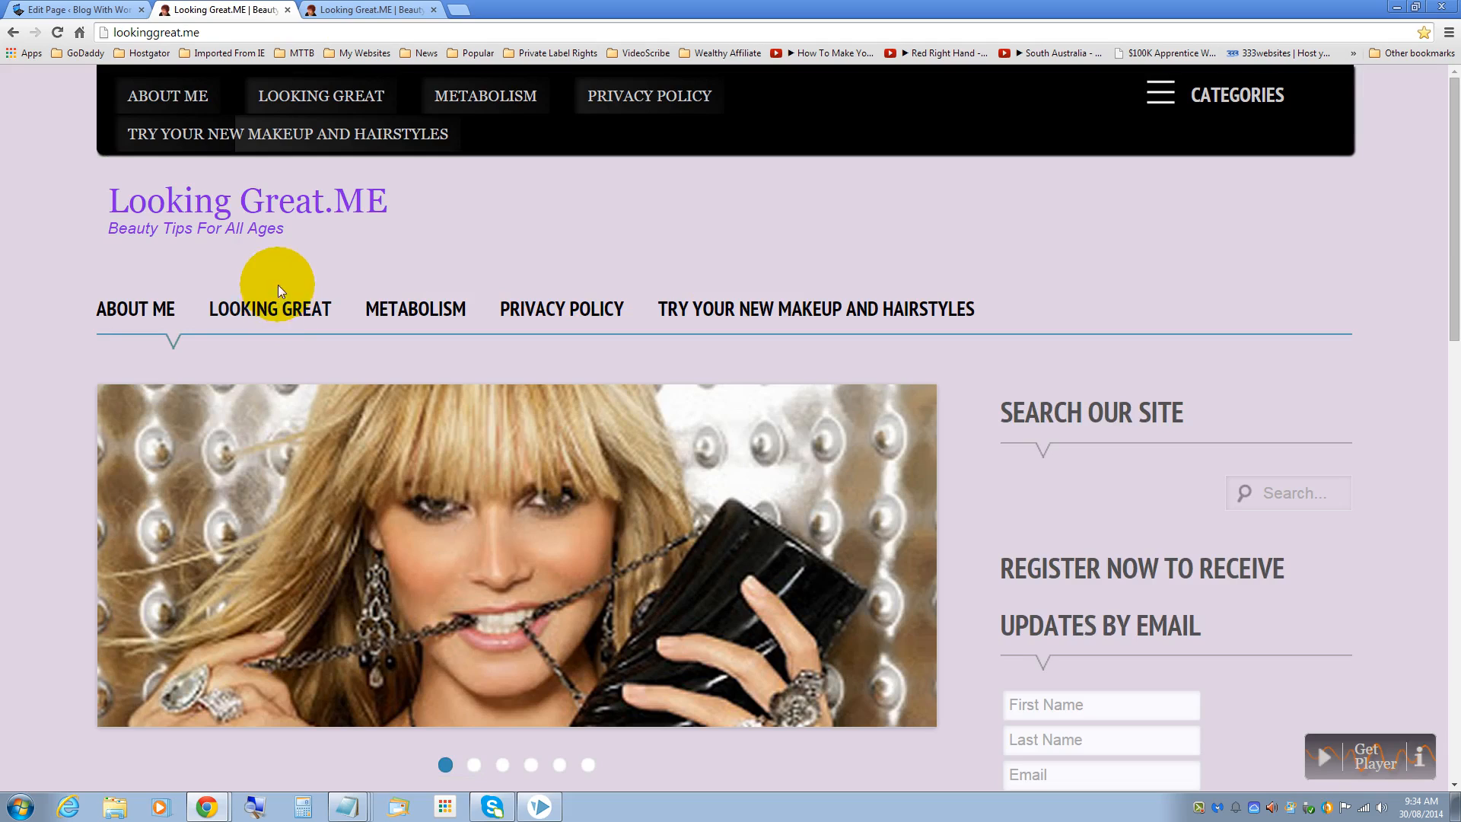
- Return to the live page and follow the music image to the How To Add Music post
click(15, 32)
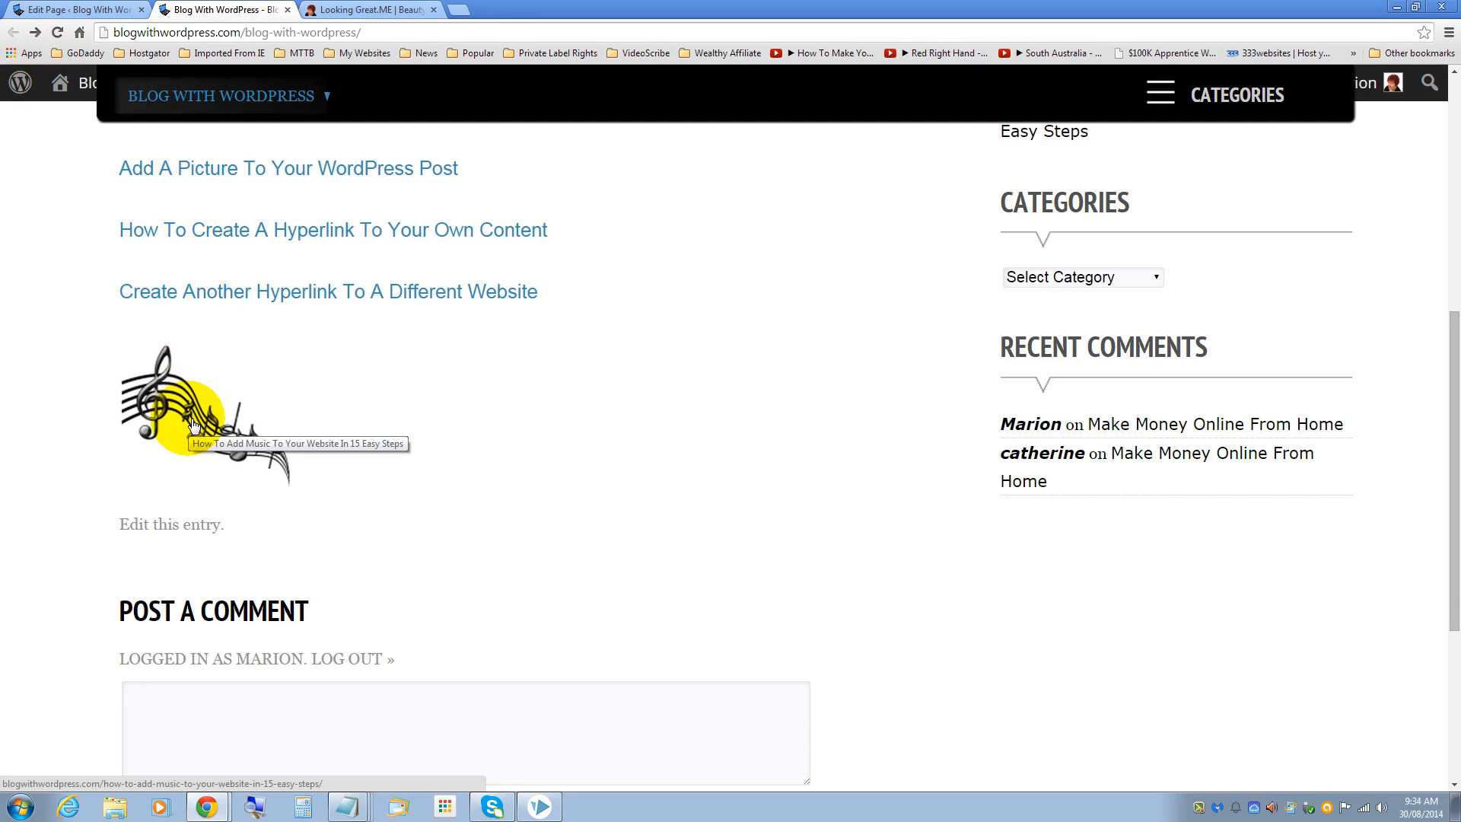
click(191, 422)
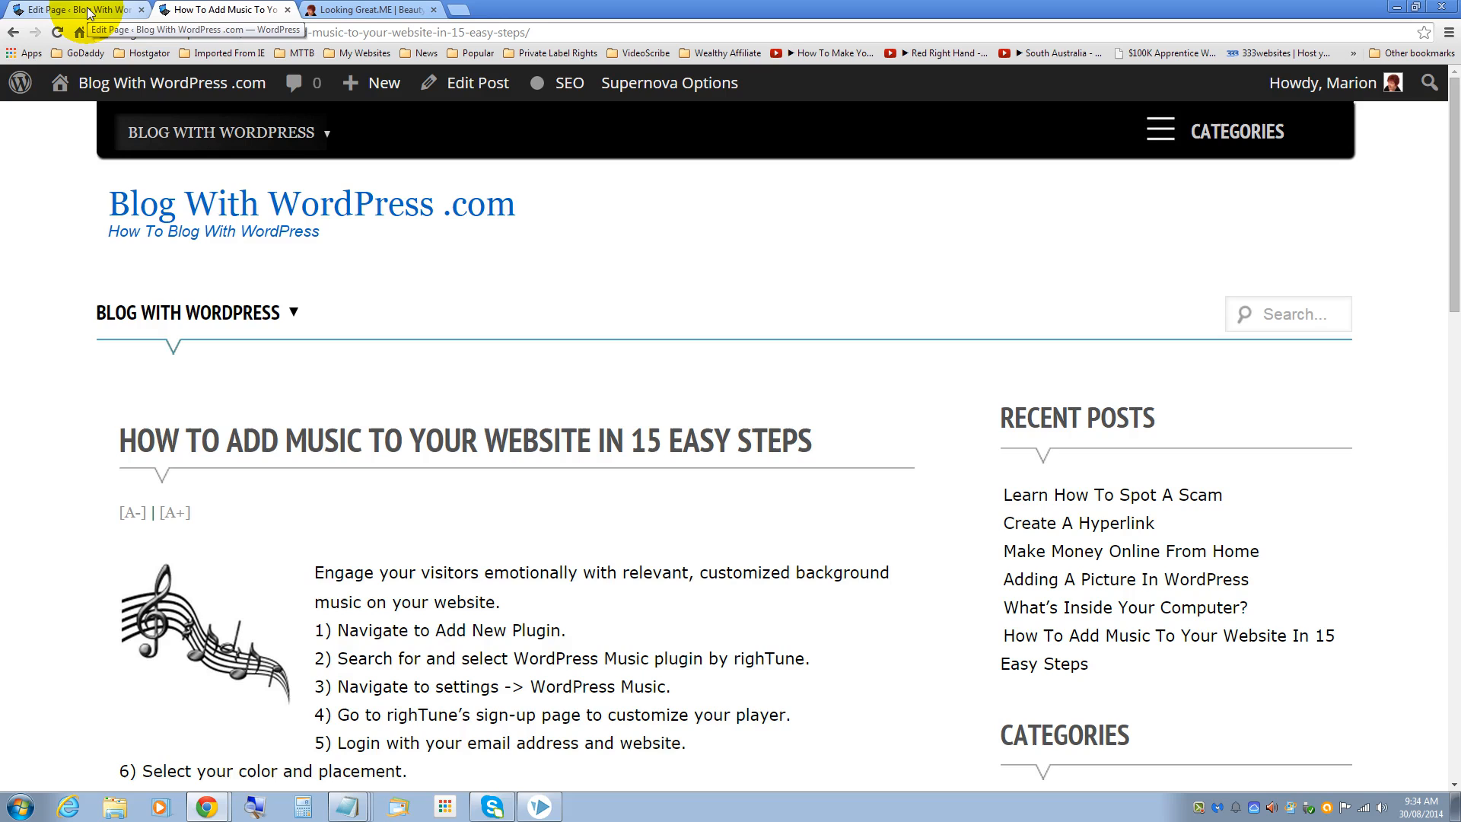
- Remove the link from the 'How To Create A Hyperlink To Your Own Content' line
click(285, 9)
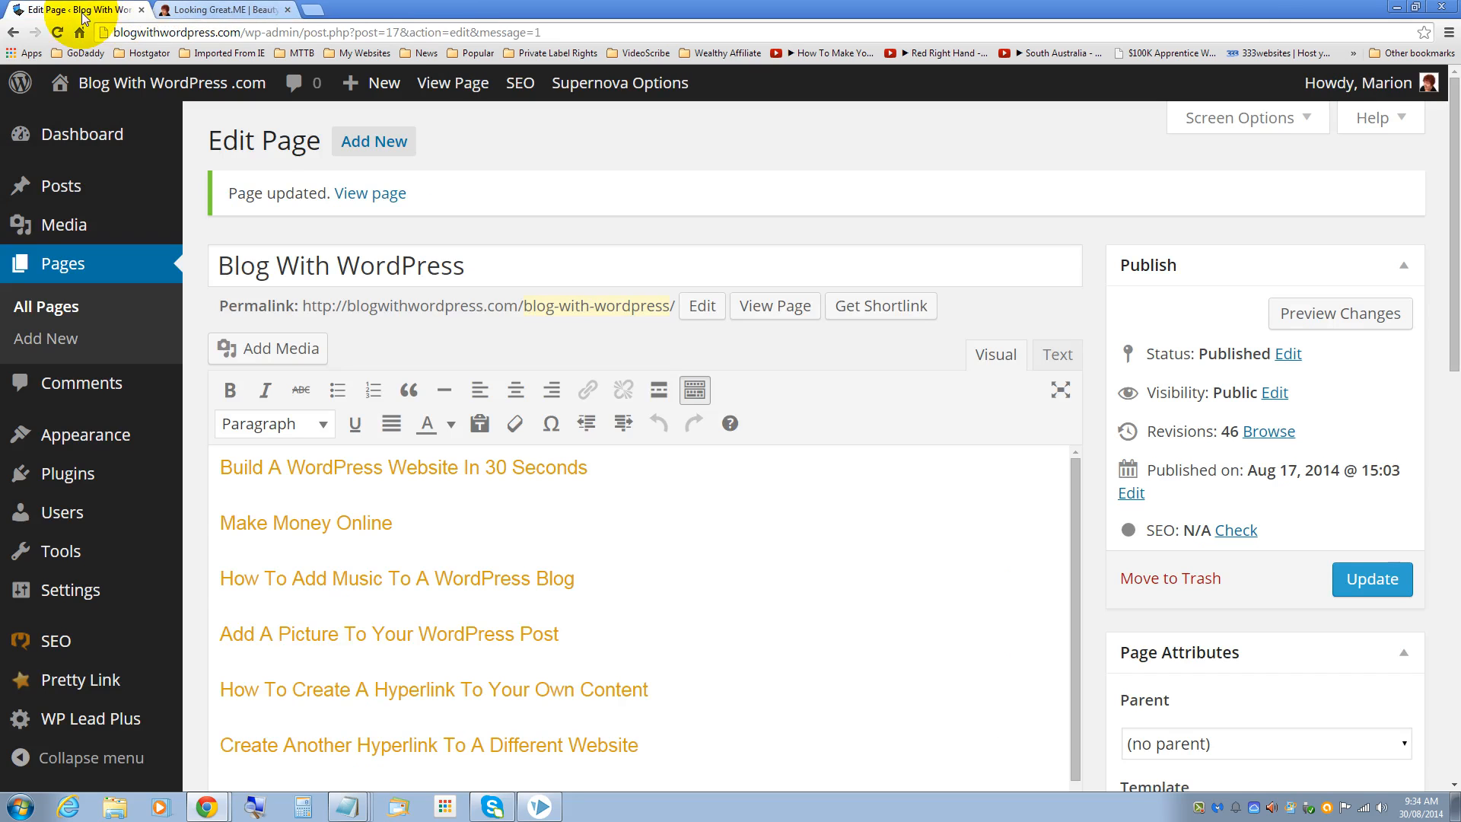
scroll(622, 456, down, 3)
scroll(687, 483, down, 2)
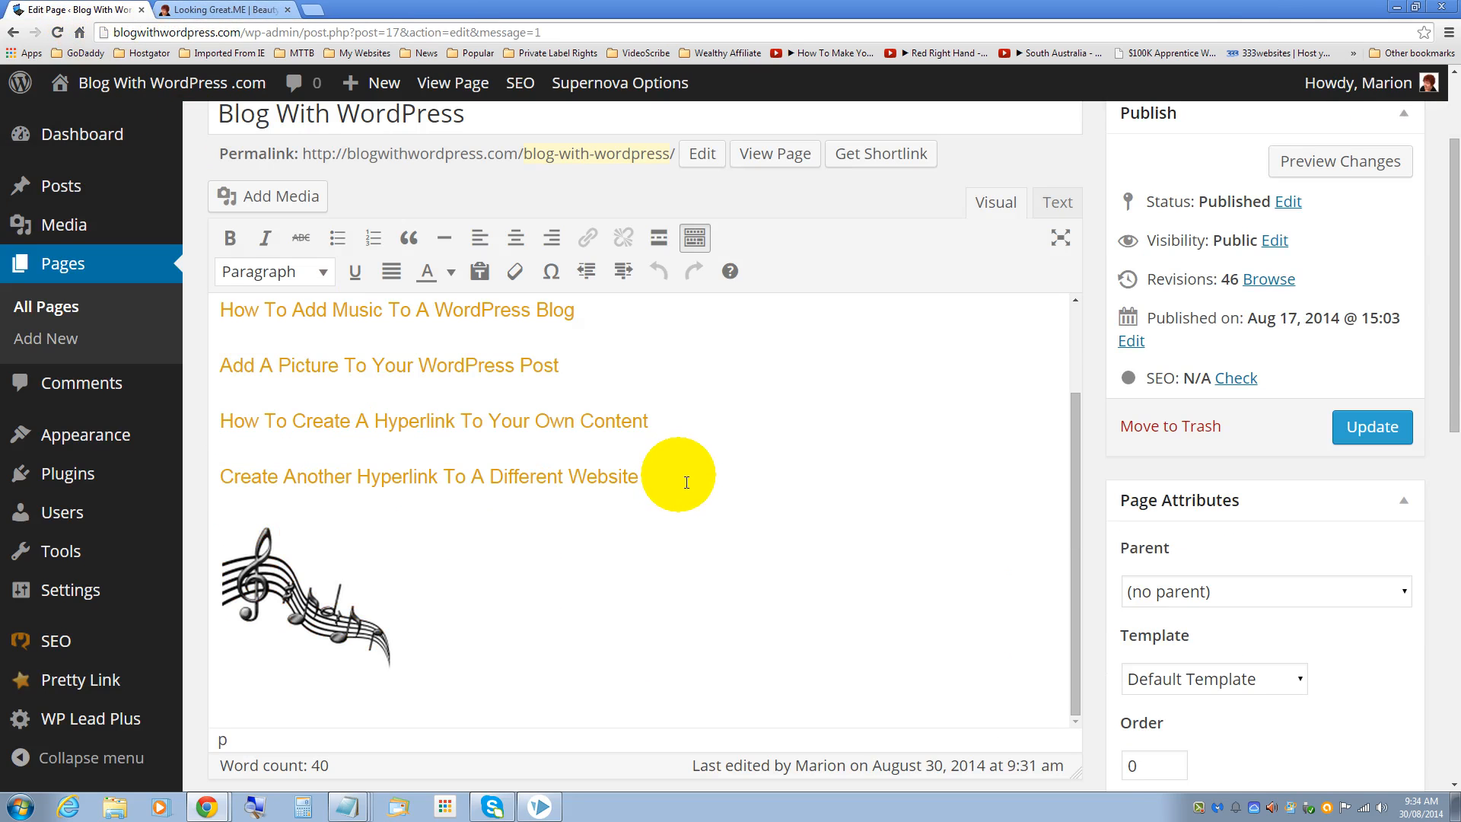
scroll(686, 483, down, 1)
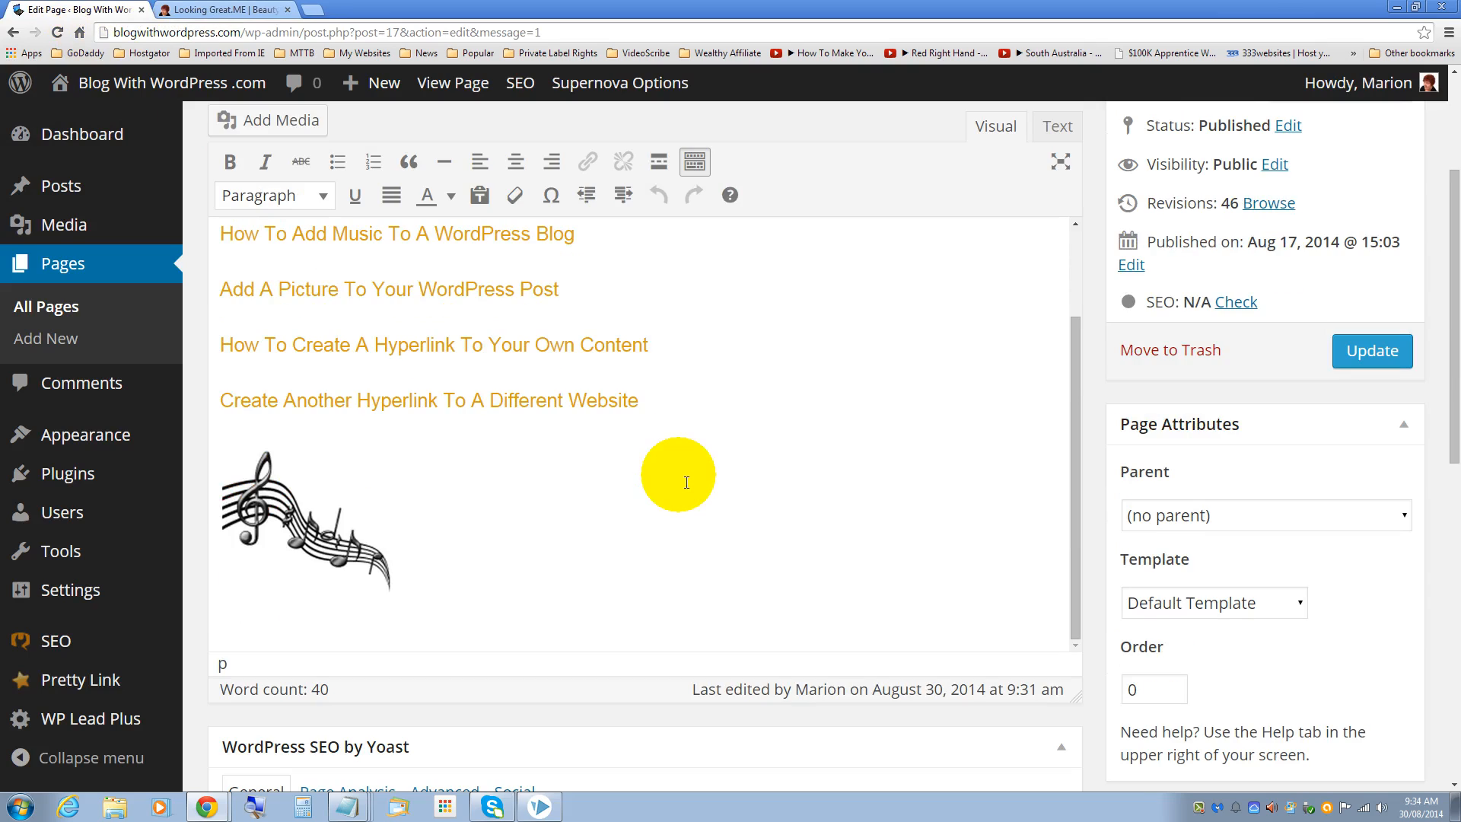
click(667, 351)
drag(658, 346, 222, 345)
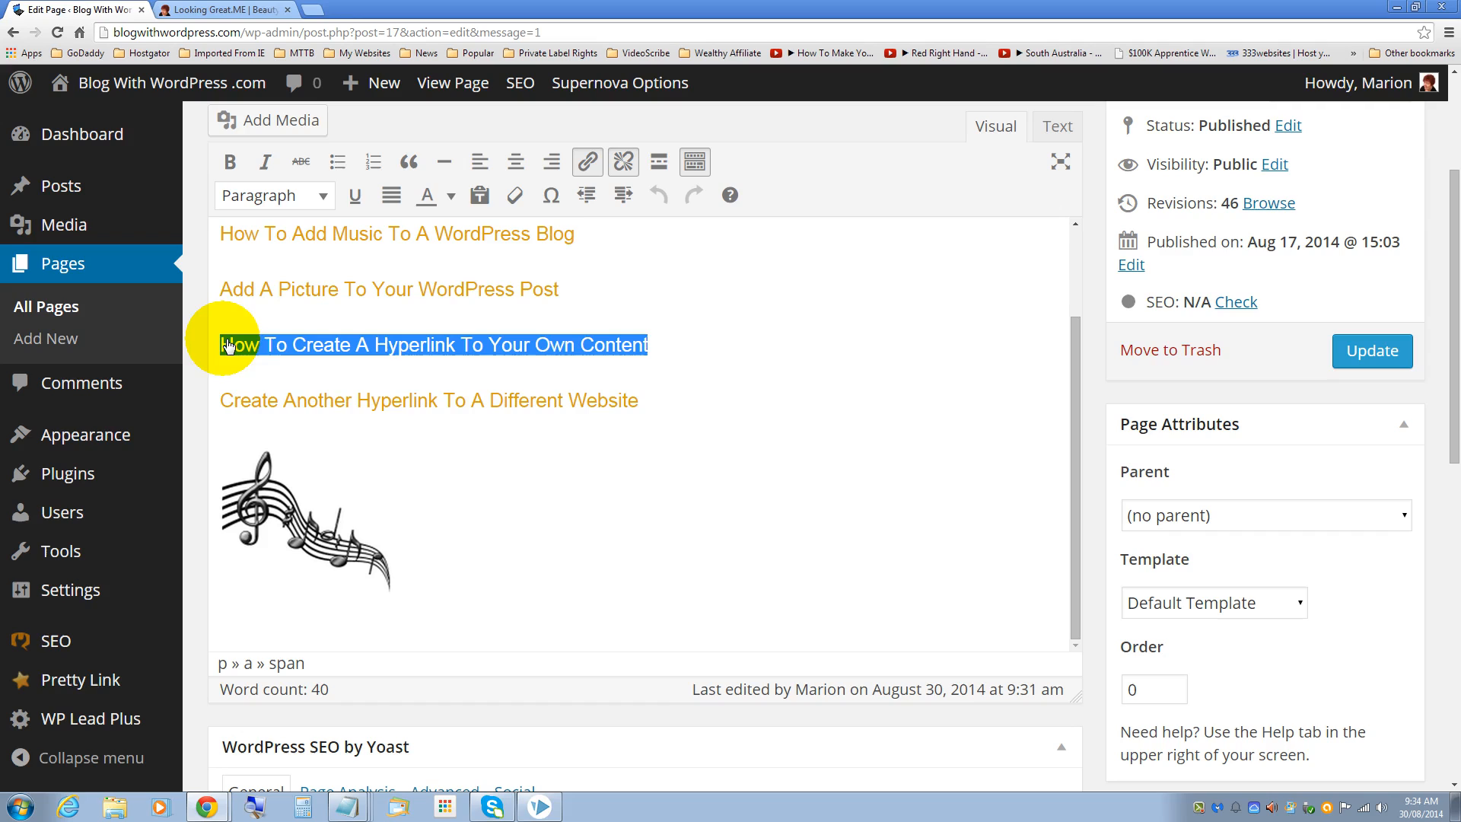
click(627, 168)
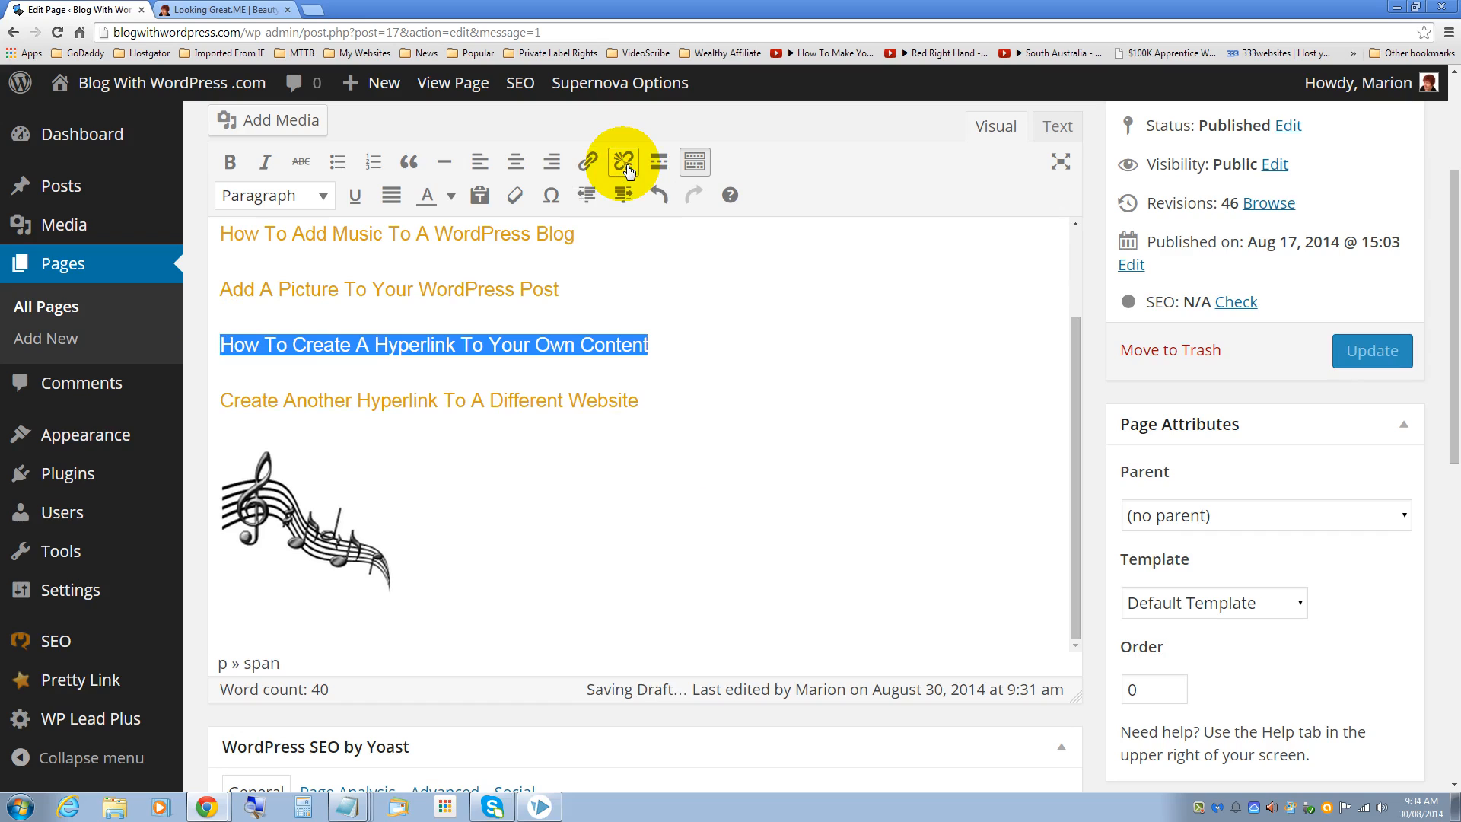
- Update the page and view the published version in a new tab, showing Own Content unlinked
click(1381, 354)
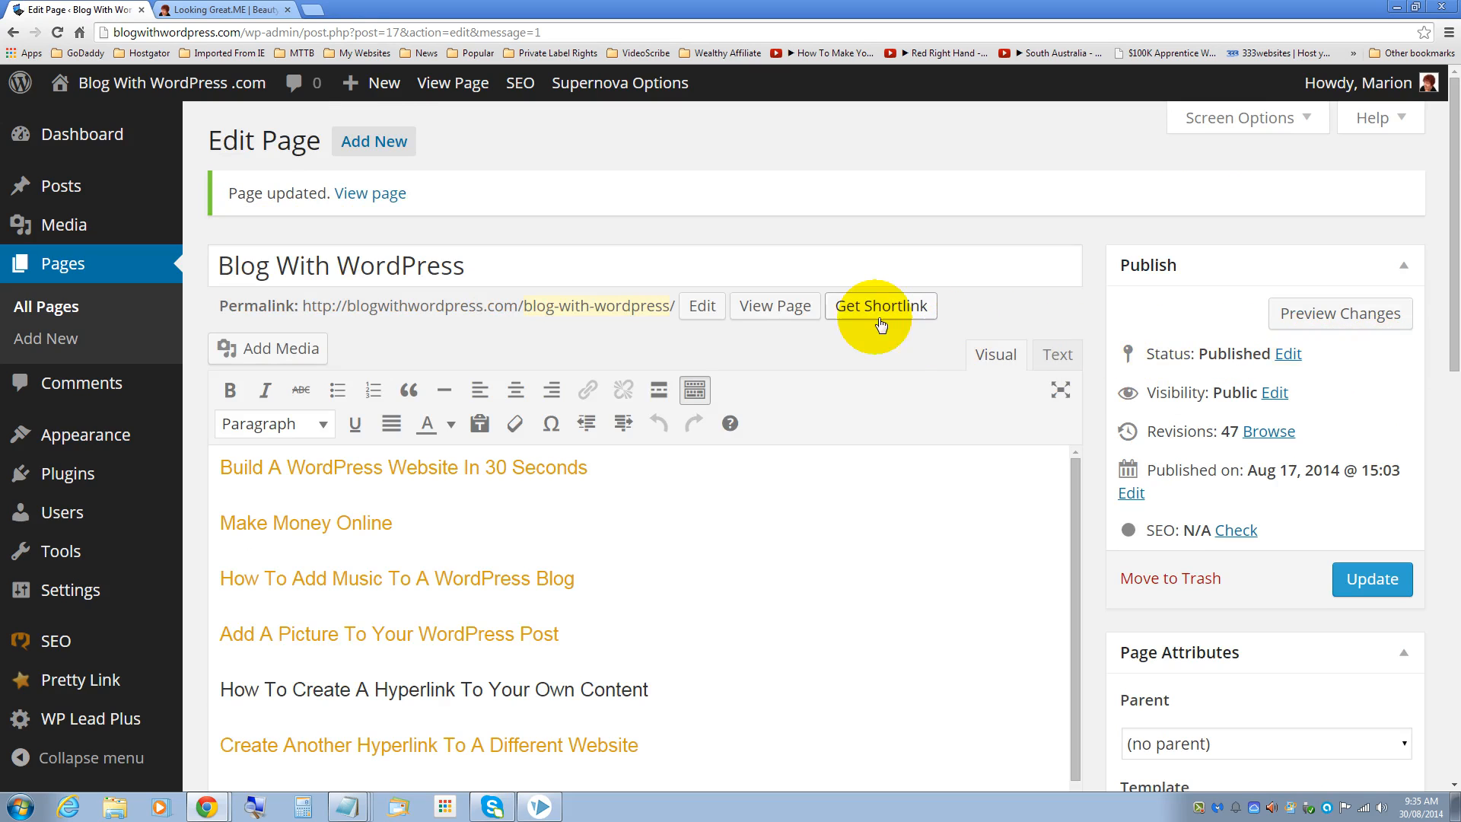
right_click(780, 316)
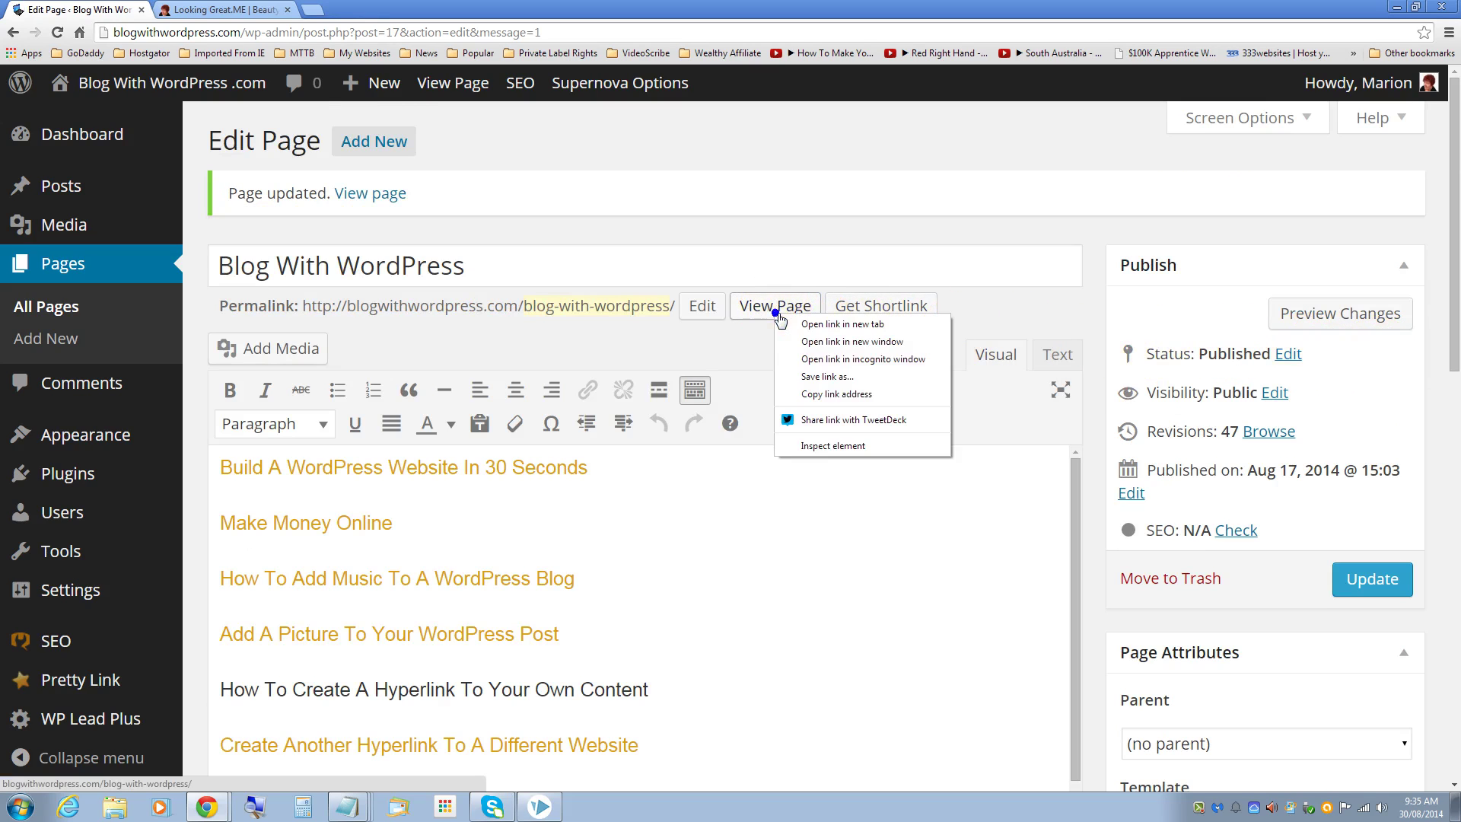
click(818, 326)
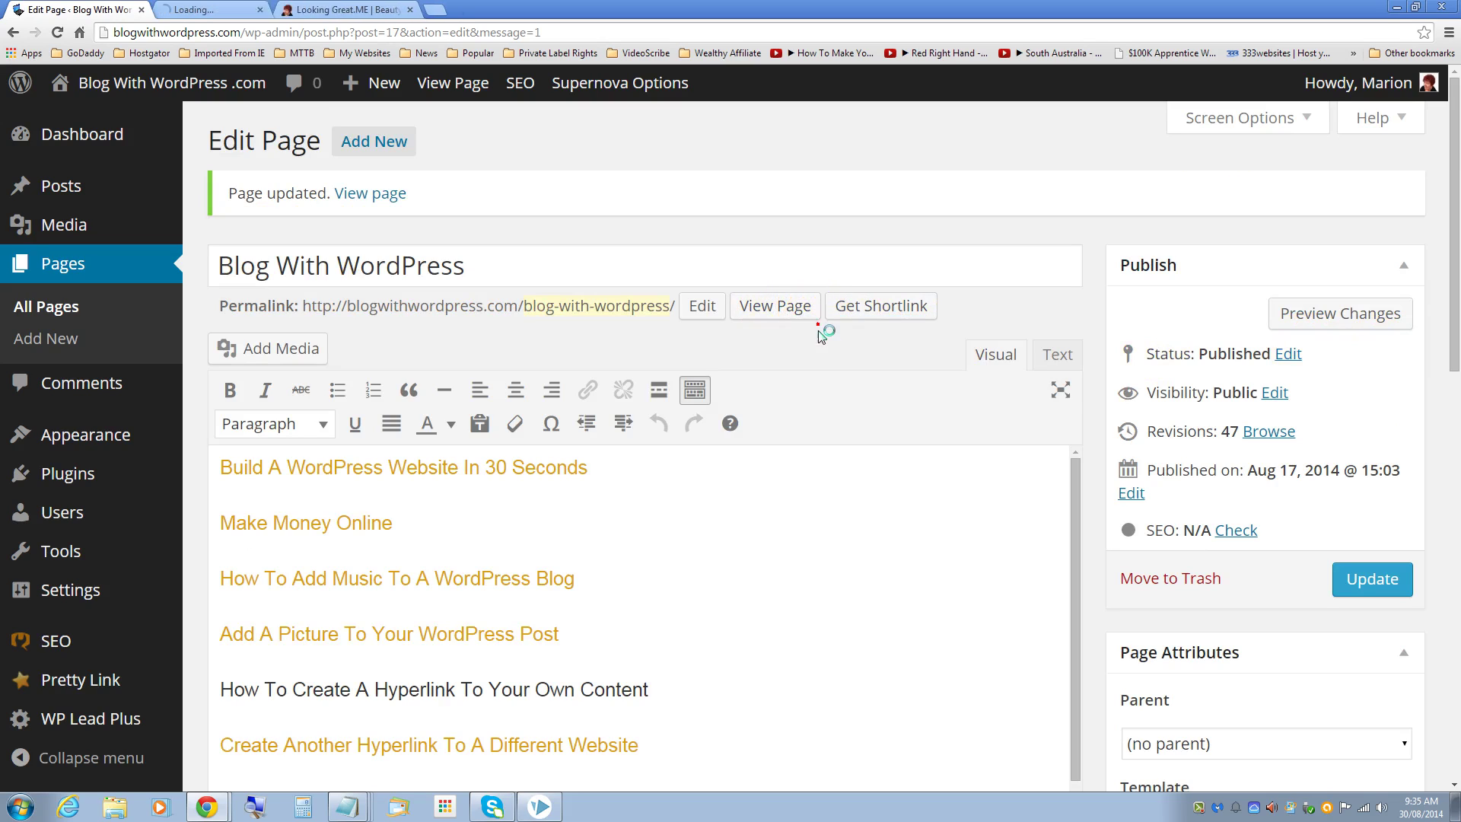
click(229, 12)
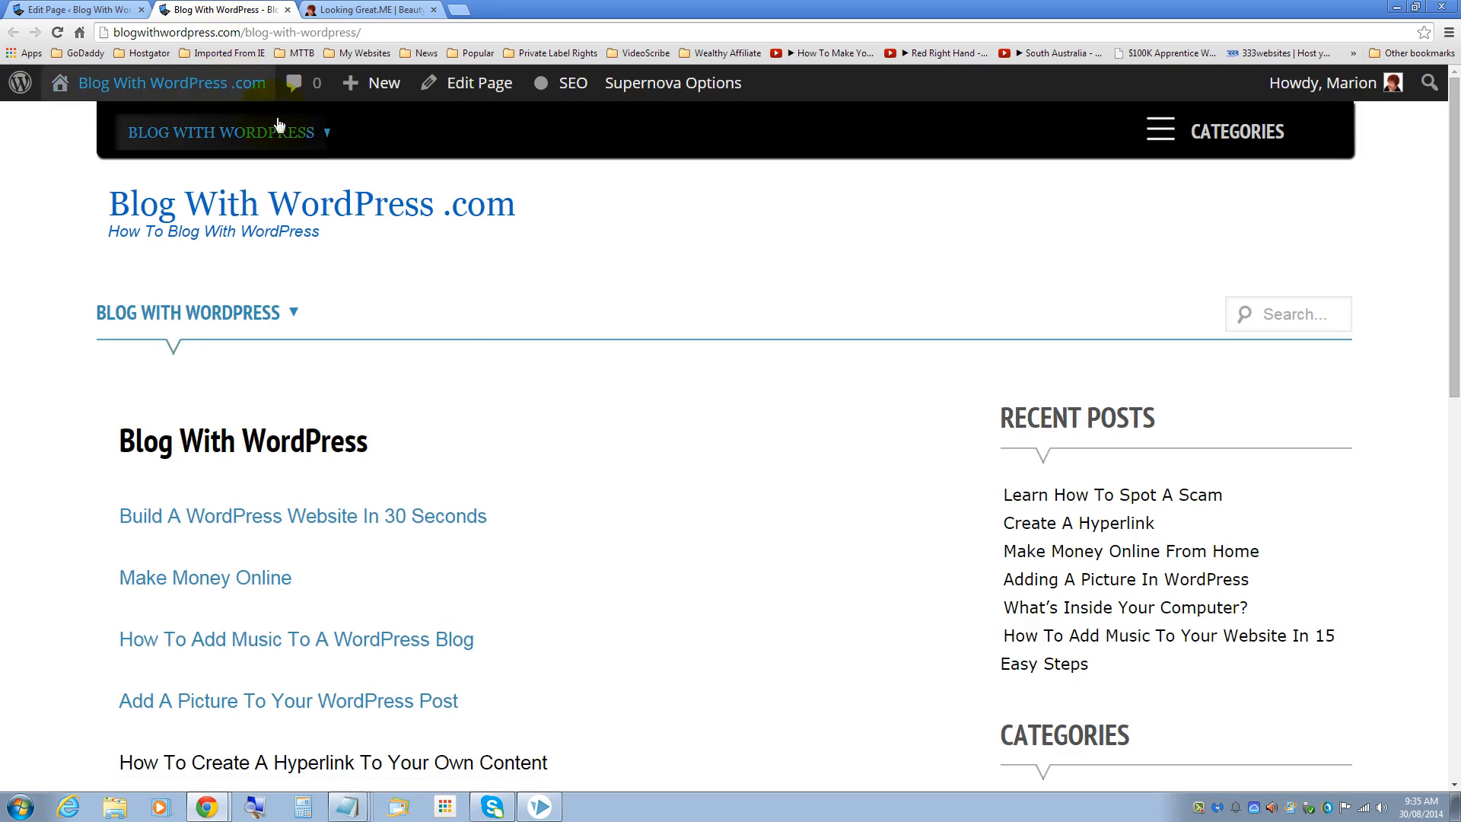
scroll(468, 341, down, 2)
scroll(500, 363, down, 1)
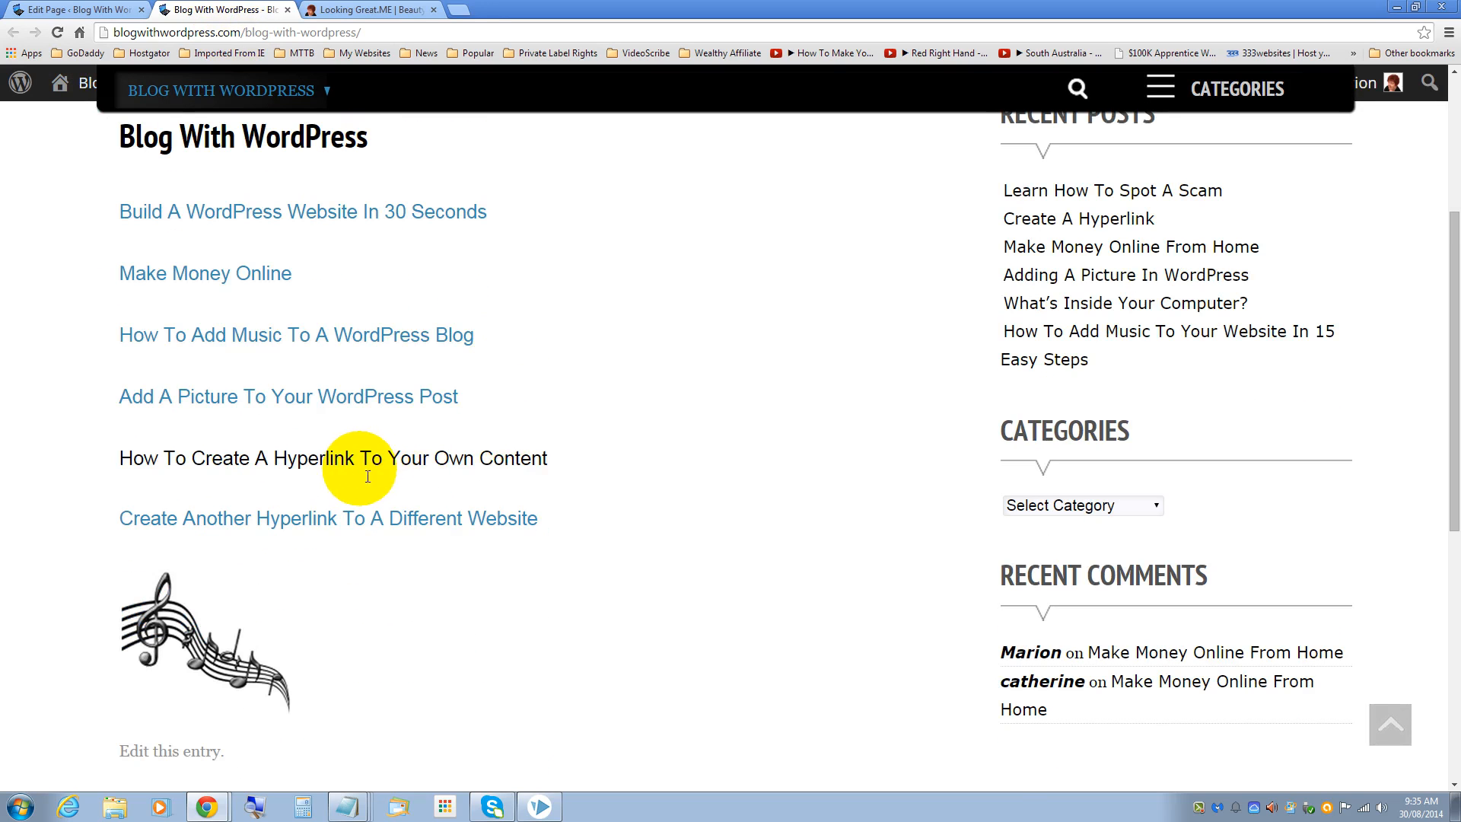